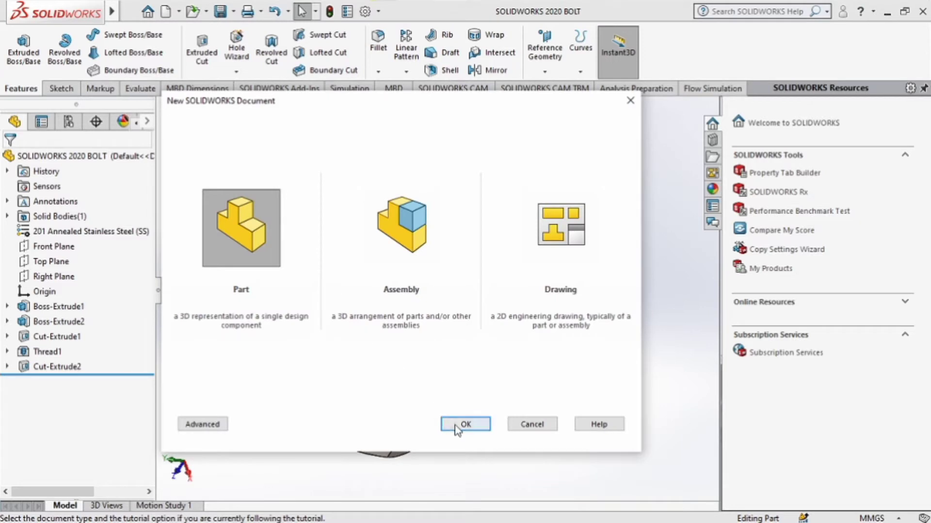
- Create a new part document and bring up the reference image of the bolt, washer and nut
{"action": "left_click", "coordinate": [465, 424]}
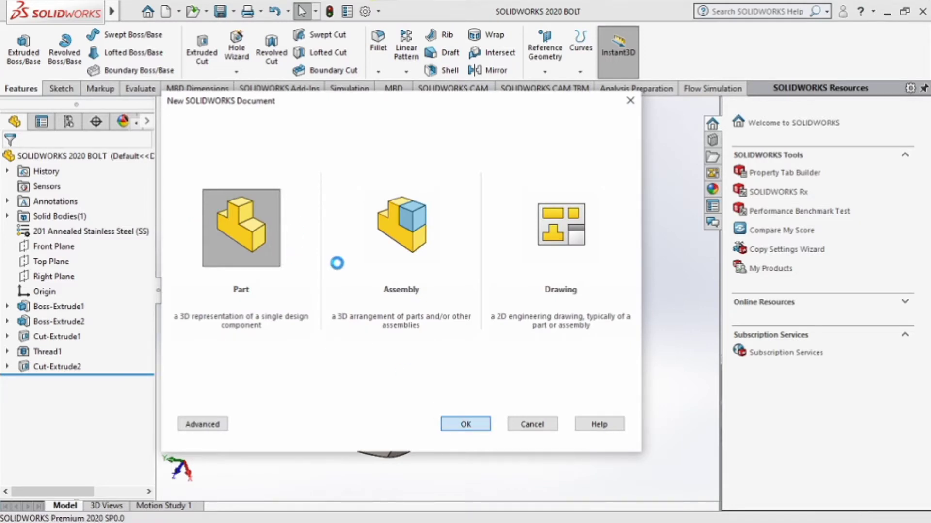
{"action": "mouse_move", "coordinate": [539, 6]}
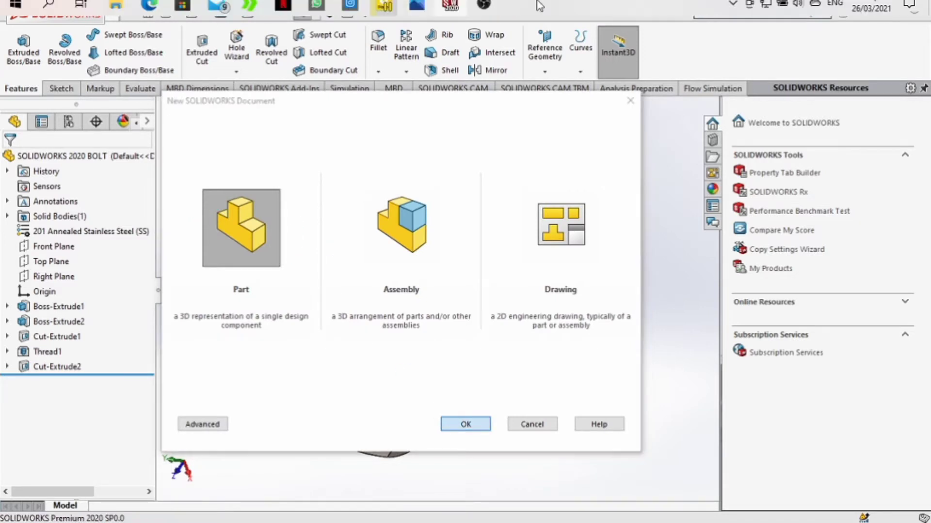
{"action": "left_click", "coordinate": [414, 11]}
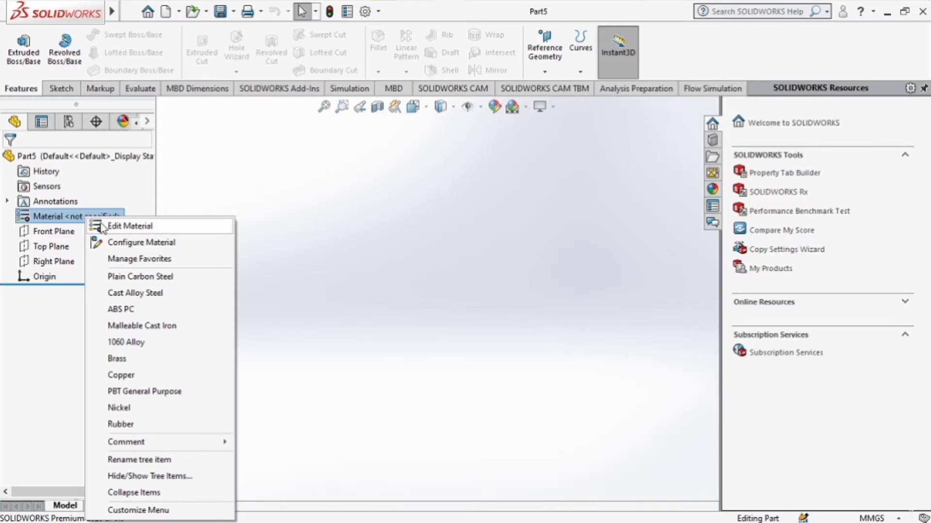
- Assign the 201 Annealed Stainless Steel (SS) material to the part
{"action": "left_click", "coordinate": [104, 226]}
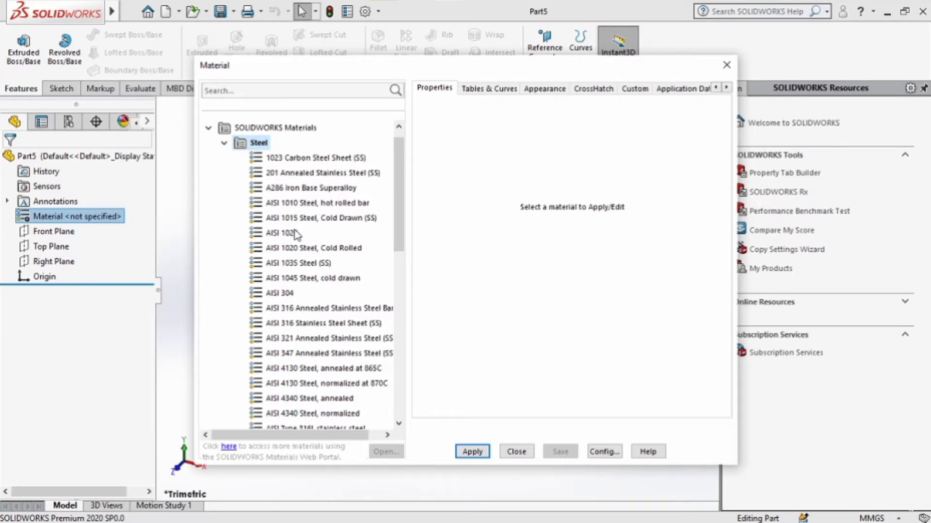
{"action": "left_click", "coordinate": [321, 173]}
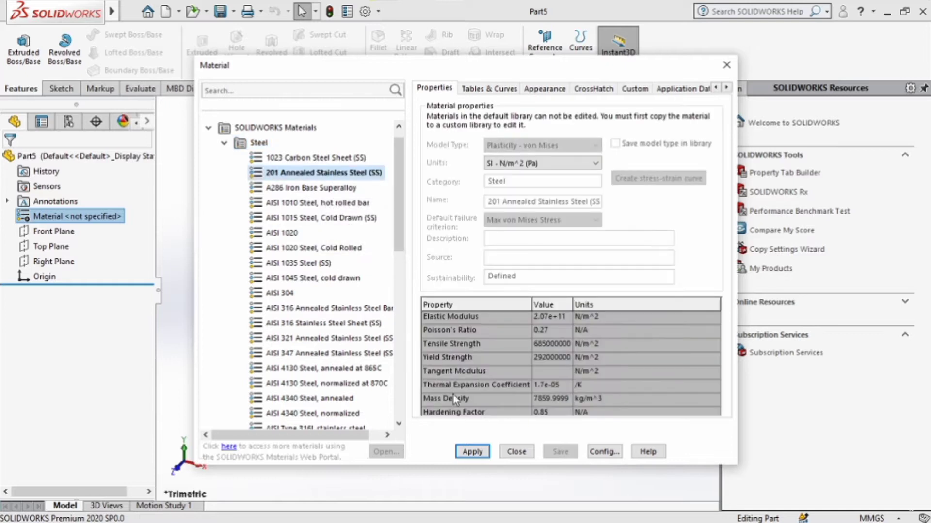
{"action": "left_click", "coordinate": [473, 452]}
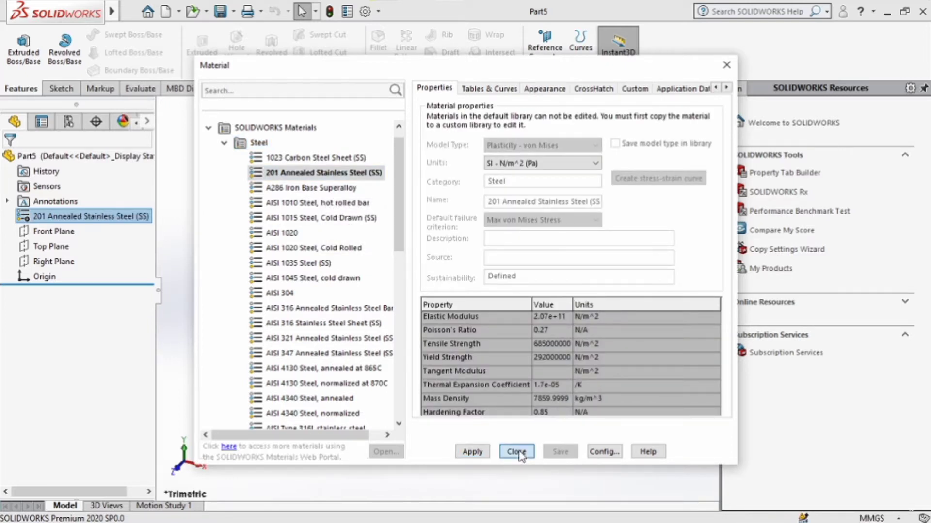
{"action": "left_click", "coordinate": [516, 452]}
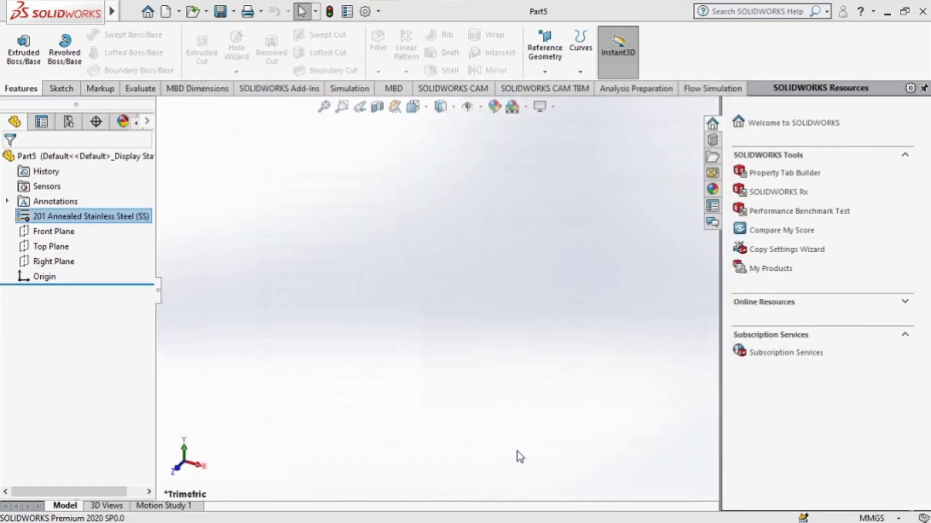
- Sketch a six-sided polygon on the Front Plane, centred on the origin, with an inscribed circle about 190 mm in diameter
{"action": "right_click", "coordinate": [54, 231]}
{"action": "left_click", "coordinate": [135, 209]}
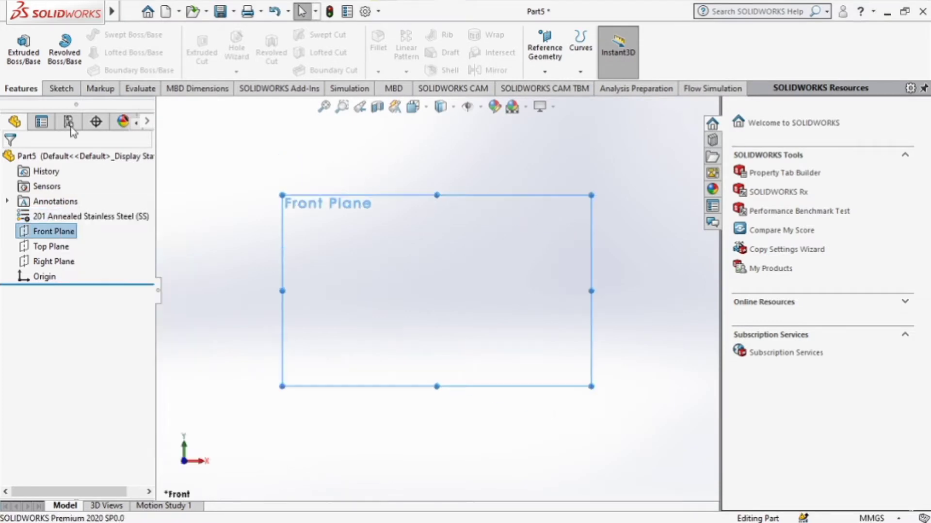
{"action": "left_click", "coordinate": [61, 88]}
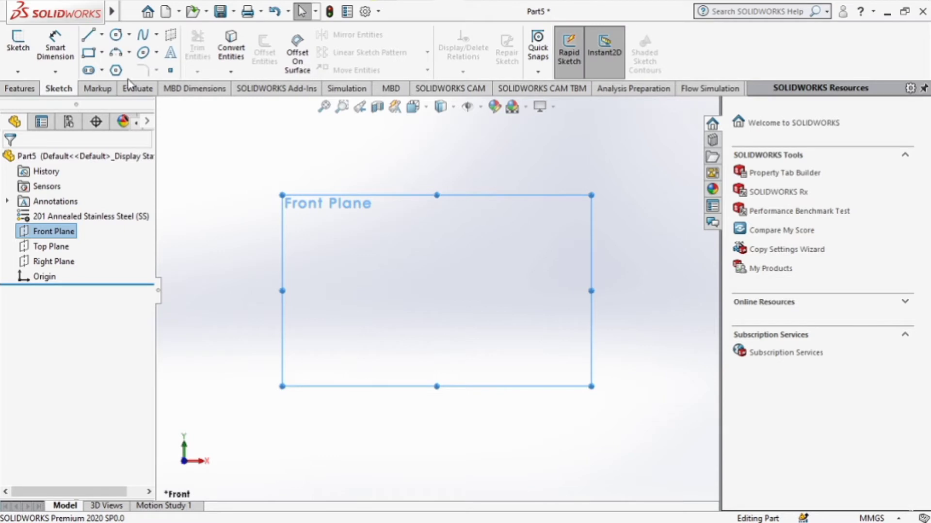
{"action": "left_click", "coordinate": [116, 70]}
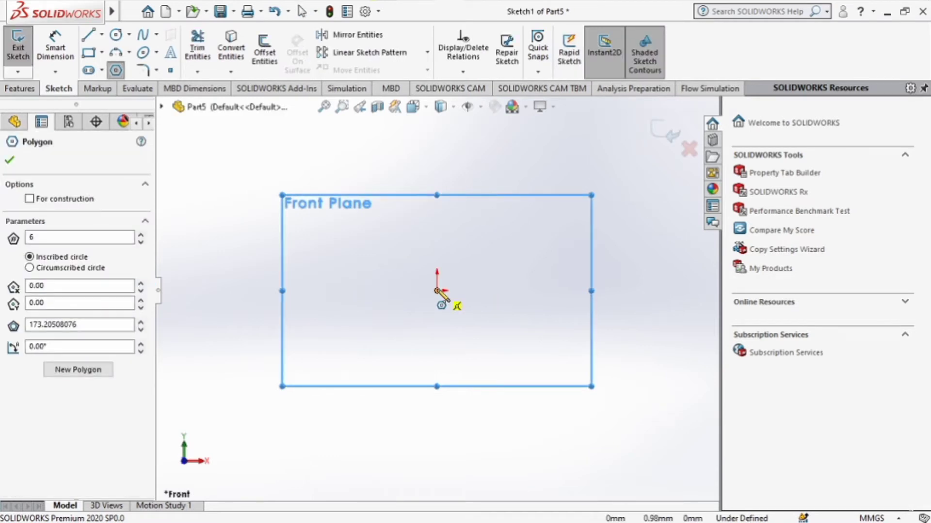
{"action": "left_click", "coordinate": [437, 290]}
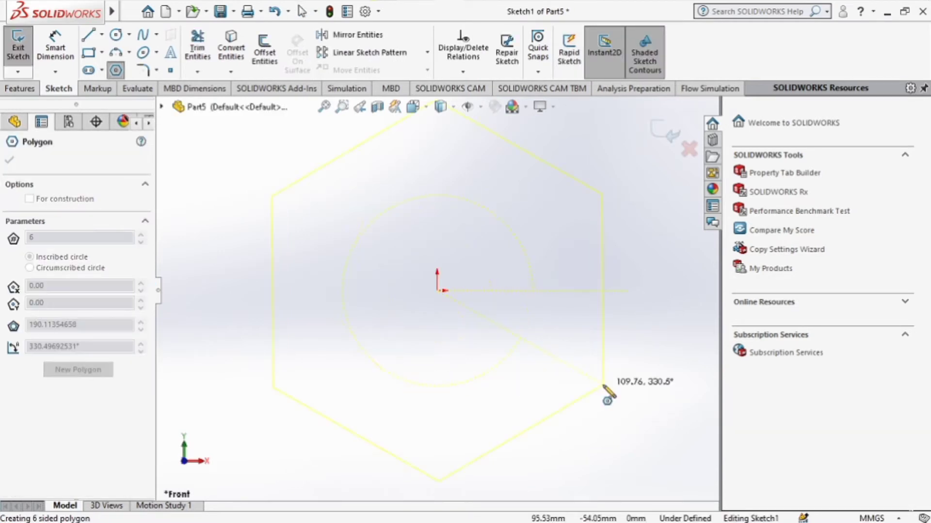
{"action": "left_click", "coordinate": [602, 384]}
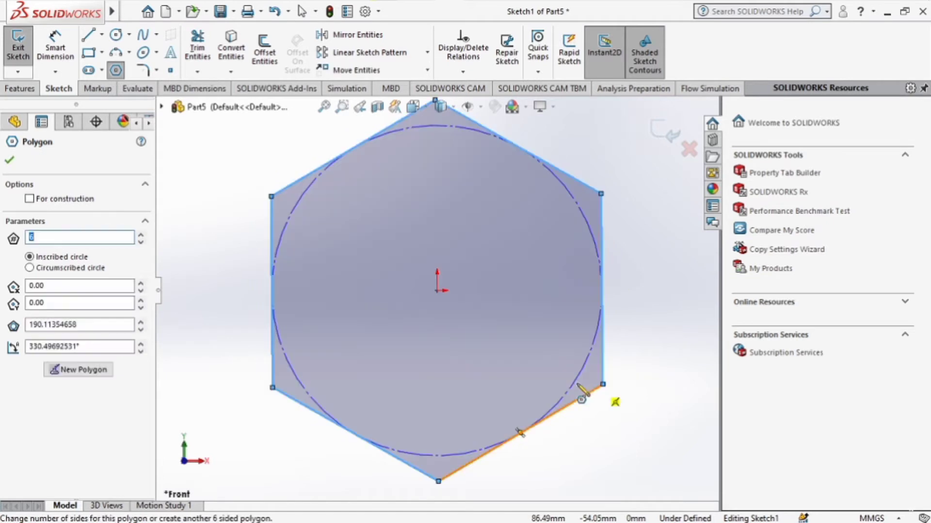
- Dimension the hexagon's inscribed construction circle to a diameter of 80 mm
{"action": "left_click", "coordinate": [55, 53]}
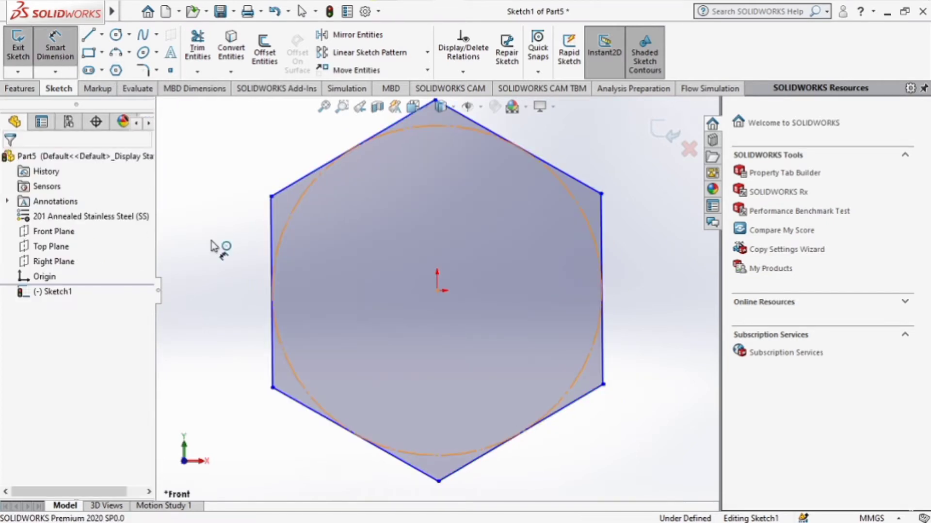
{"action": "left_click", "coordinate": [279, 247]}
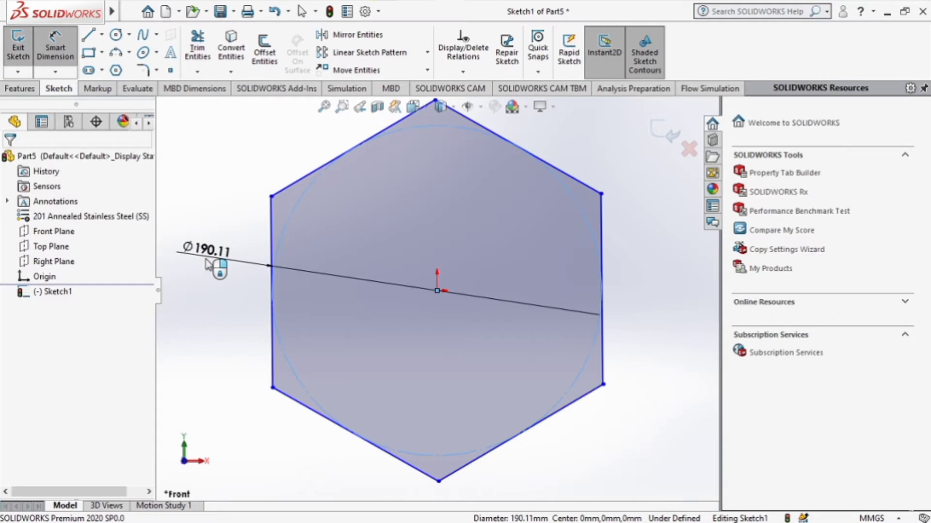
{"action": "left_click", "coordinate": [208, 266]}
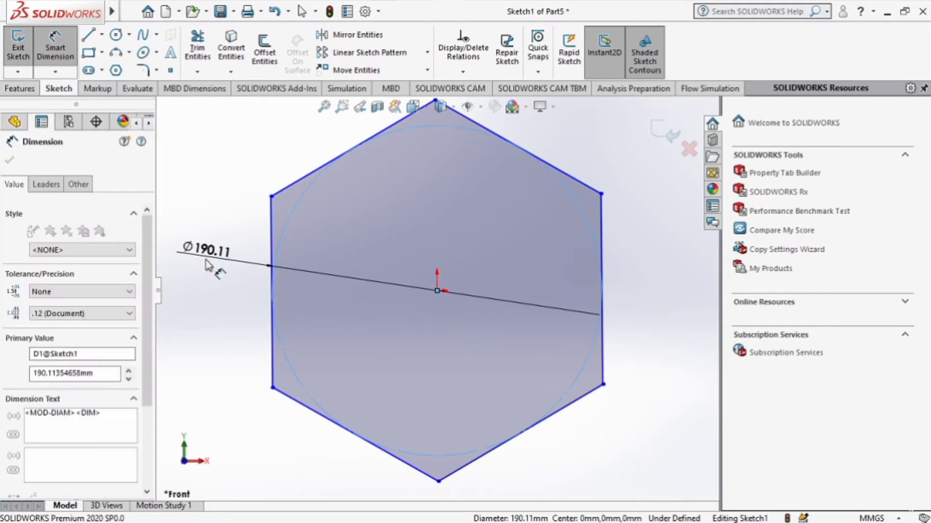
{"action": "type", "text": "80"}
{"action": "key", "text": "Return"}
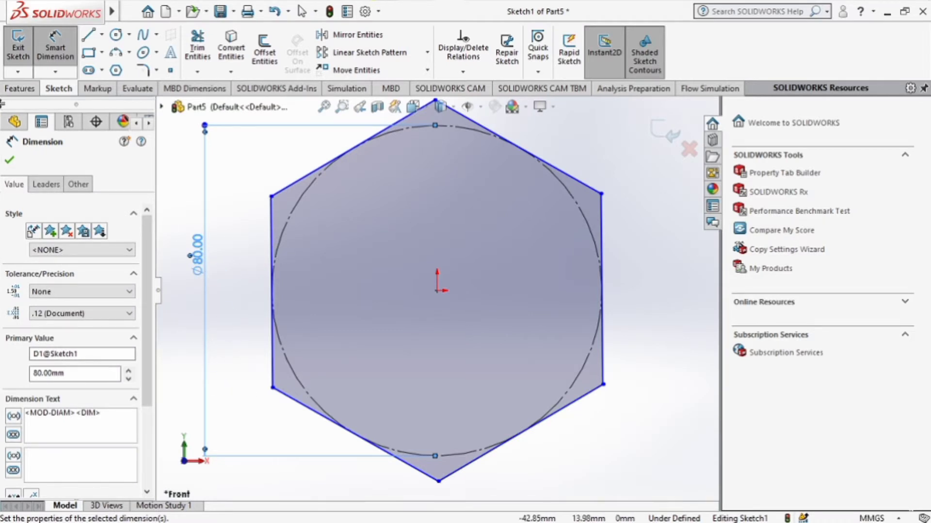
- Start a boss extrusion of the hexagon sketch with the Mid Plane end condition
{"action": "left_click", "coordinate": [19, 89]}
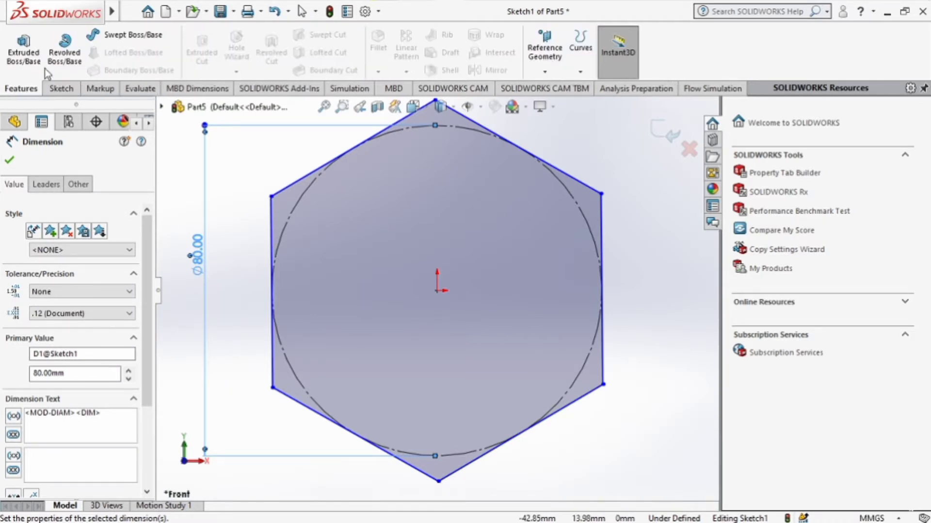
{"action": "left_click", "coordinate": [24, 52]}
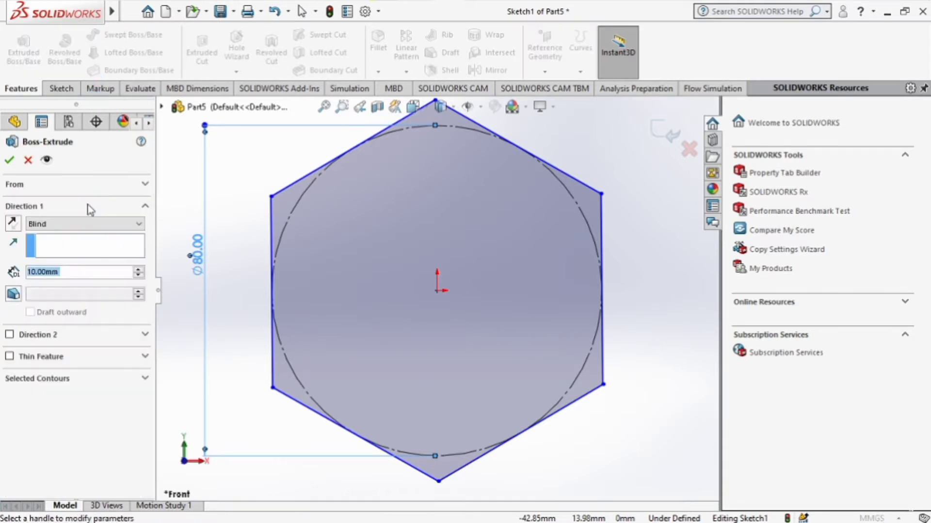
{"action": "left_click", "coordinate": [140, 225]}
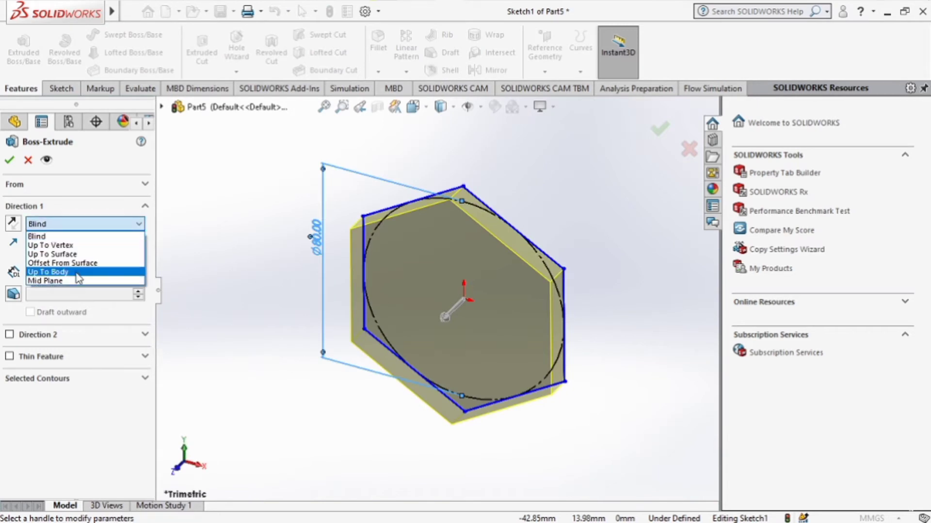
{"action": "left_click", "coordinate": [48, 272]}
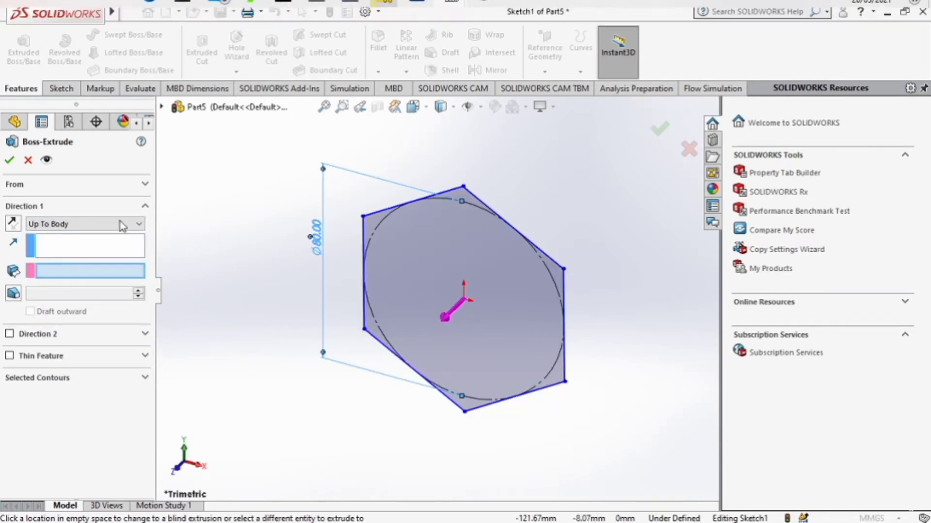
{"action": "left_click", "coordinate": [123, 225]}
{"action": "left_click", "coordinate": [59, 279]}
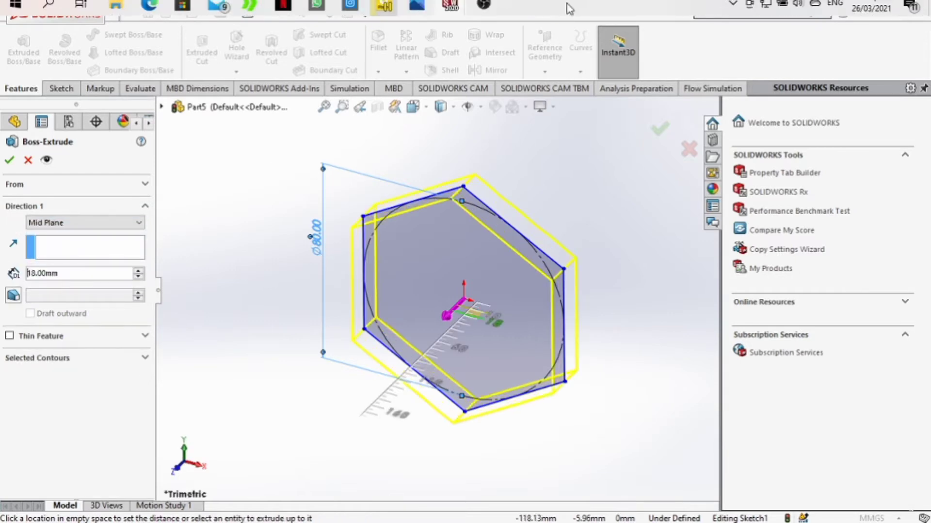
- Check the nut height in the reference image and complete the hexagon's extrusion with a depth of 36.4 mm
{"action": "left_click", "coordinate": [426, 6]}
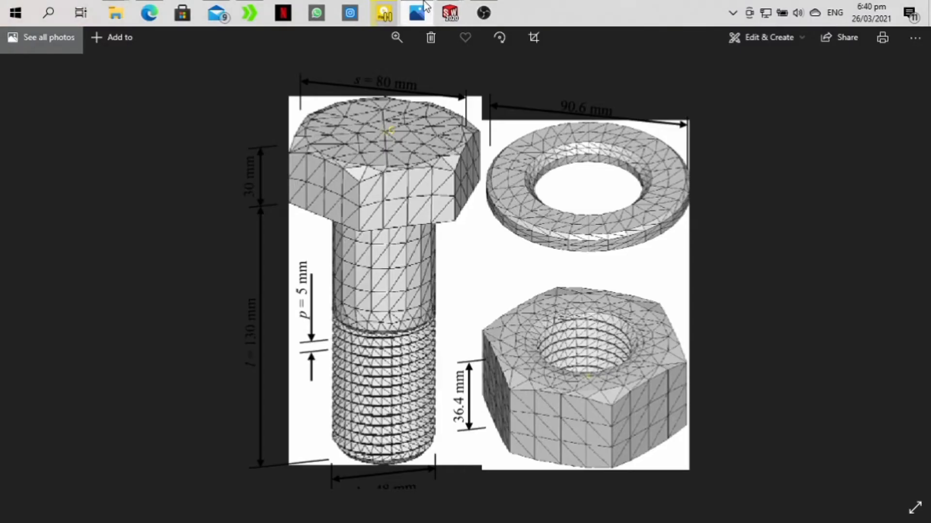
{"action": "left_click", "coordinate": [417, 13]}
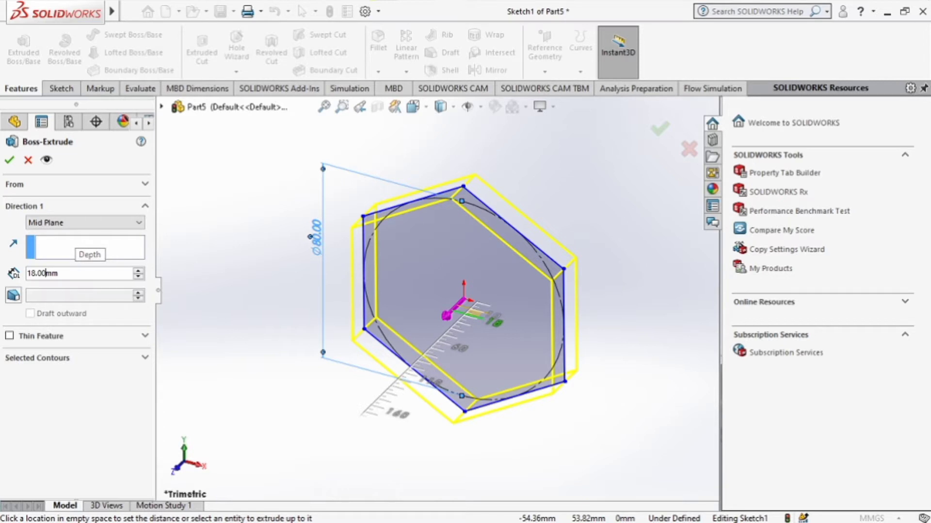
{"action": "key", "text": "BackSpace"}
{"action": "key", "text": "BackSpace"}
{"action": "key", "text": "BackSpace"}
{"action": "key", "text": "BackSpace"}
{"action": "key", "text": "BackSpace"}
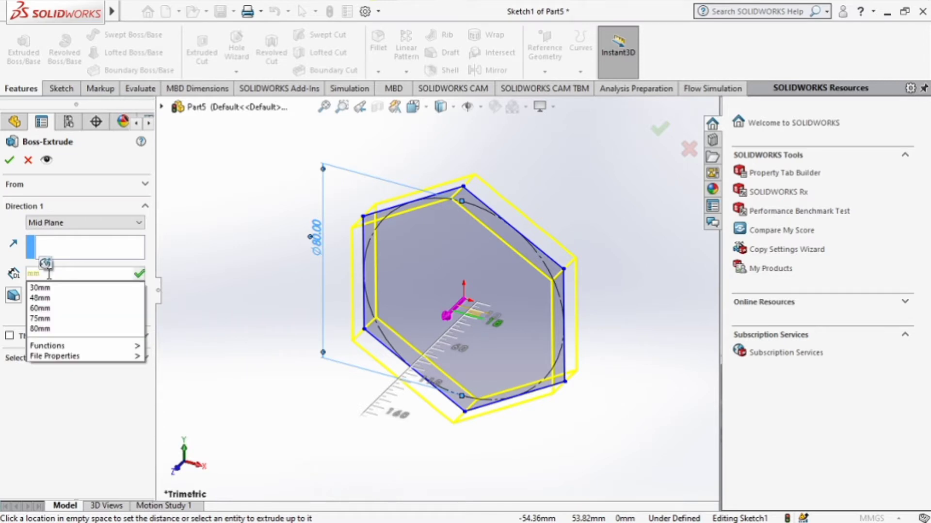
{"action": "type", "text": "36."}
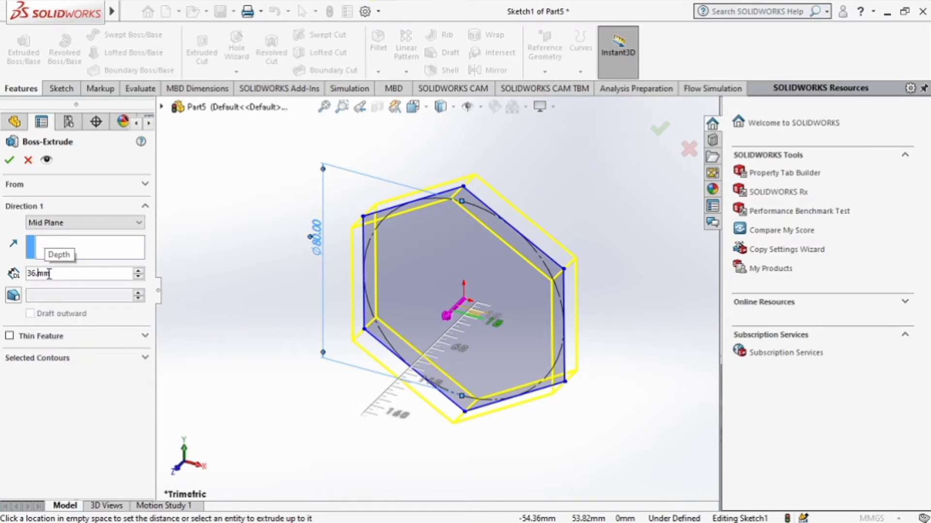
{"action": "type", "text": "4"}
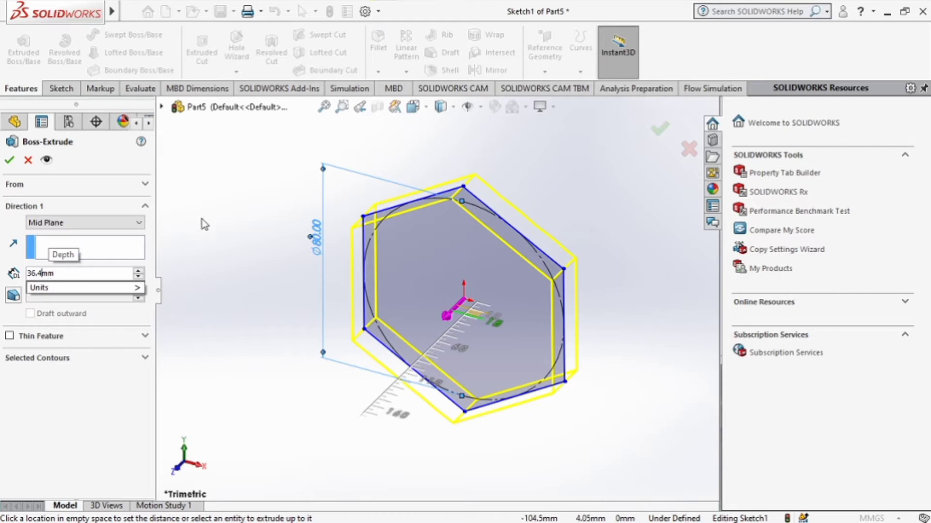
{"action": "key", "text": "Return"}
{"action": "left_click", "coordinate": [9, 160]}
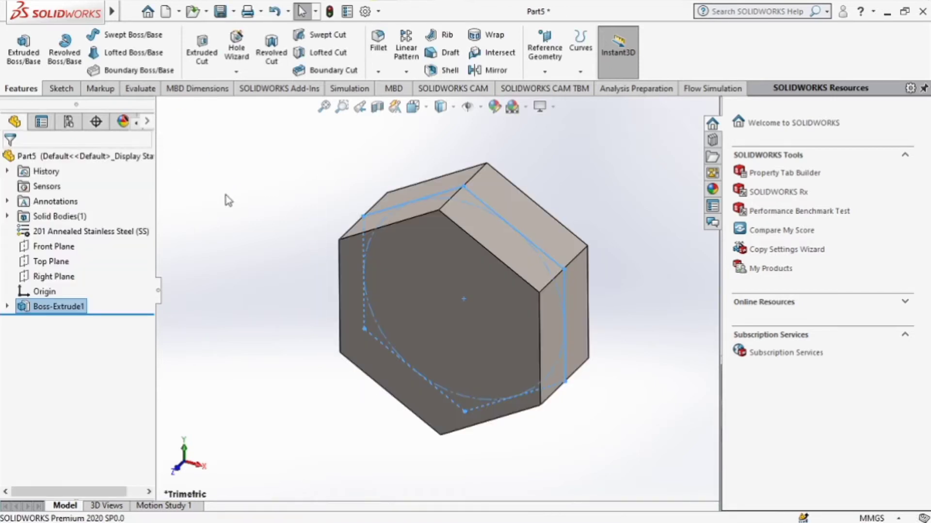
- Sketch a circle about 50.6 mm in diameter on the nut's front hexagonal face, centred on the origin
{"action": "right_click", "coordinate": [427, 317]}
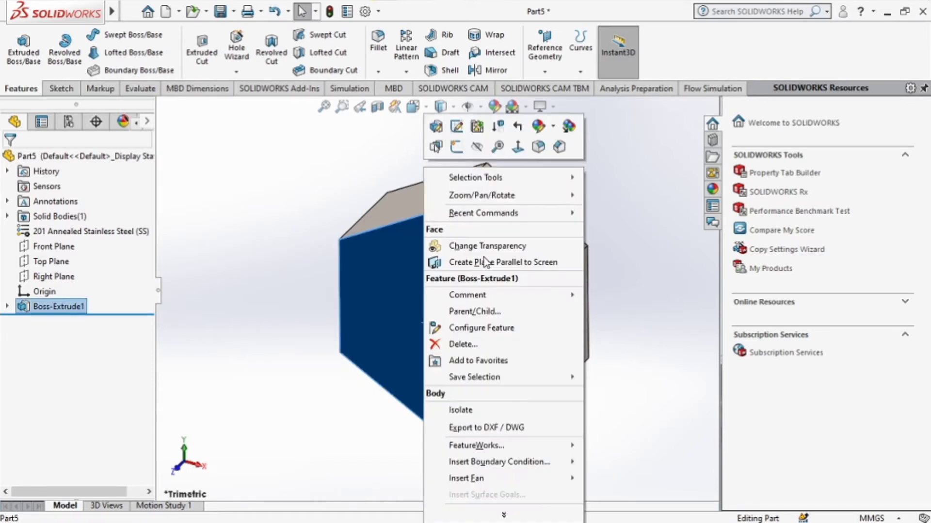
{"action": "left_click", "coordinate": [518, 146]}
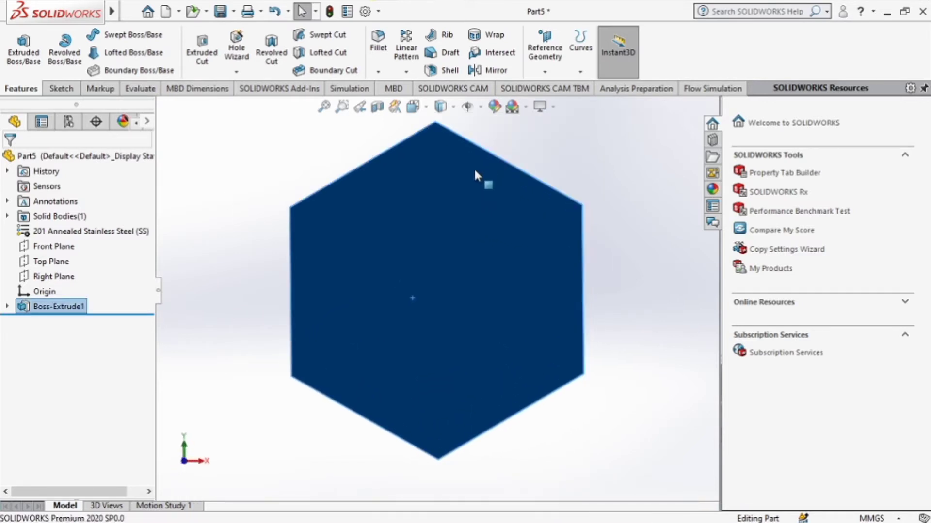
{"action": "left_click", "coordinate": [61, 88]}
{"action": "left_click", "coordinate": [116, 35]}
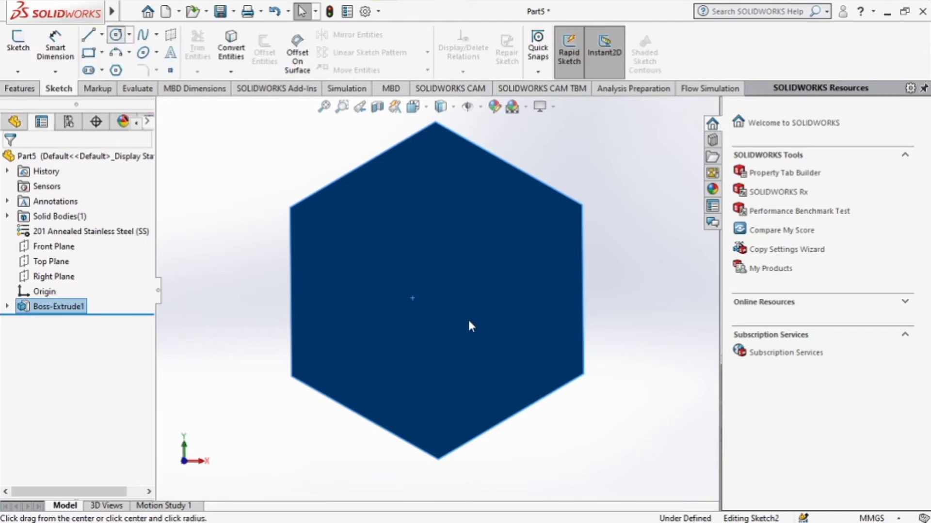
{"action": "left_click", "coordinate": [438, 290]}
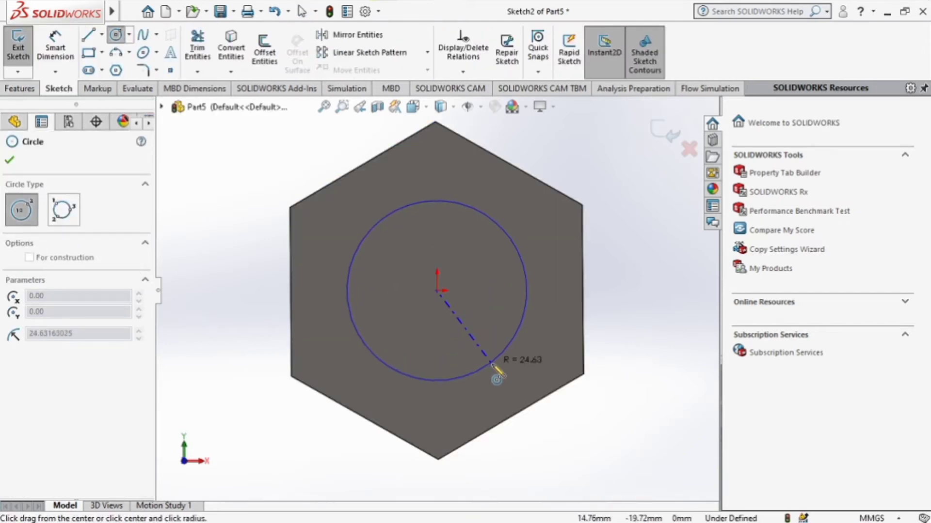
{"action": "left_click", "coordinate": [489, 370]}
- Dimension the circle on the hexagonal face to a diameter of 48 mm
{"action": "left_click", "coordinate": [66, 47]}
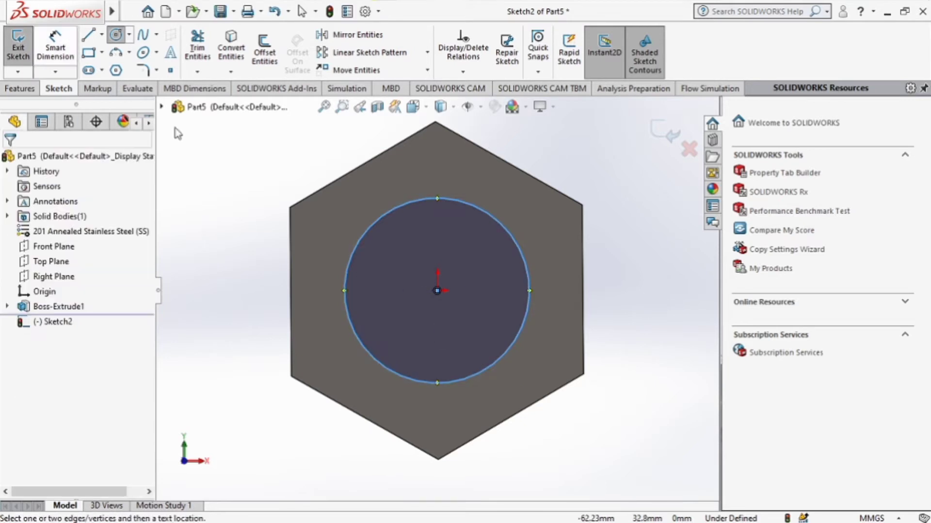
{"action": "left_click", "coordinate": [350, 259]}
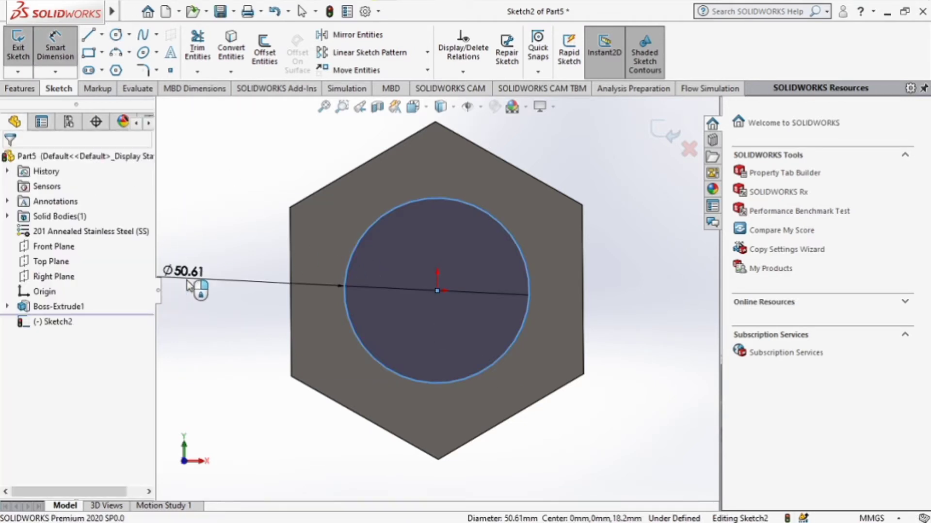
{"action": "left_click", "coordinate": [197, 286]}
{"action": "type", "text": "48"}
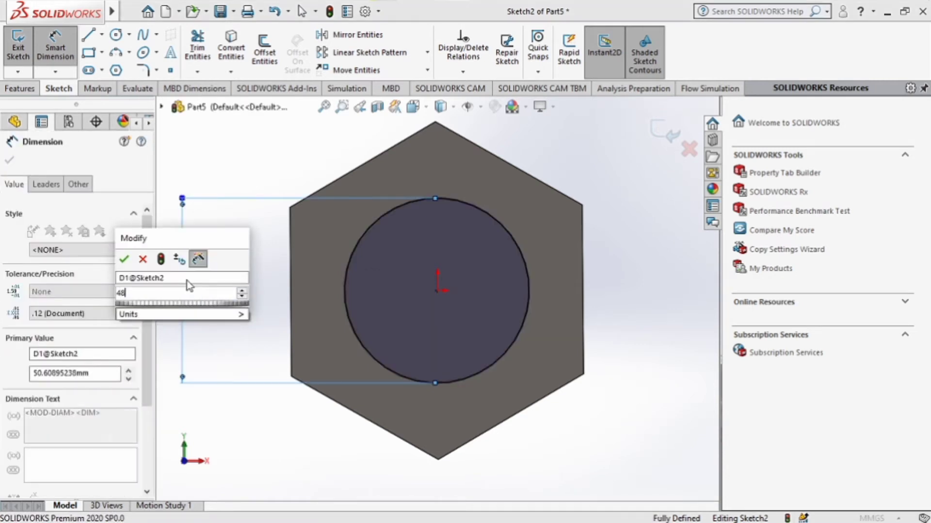
{"action": "key", "text": "Return"}
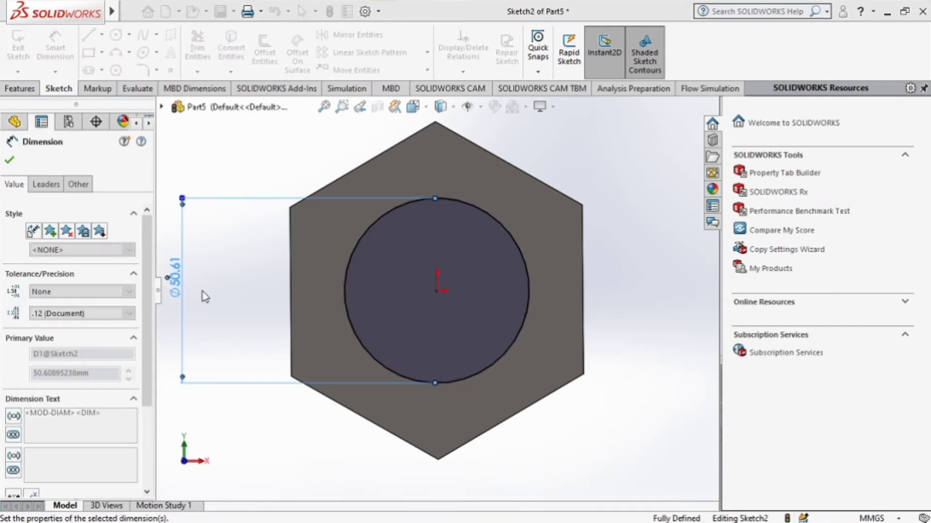
- Cut the 48 mm circle through the nut as a blind extruded cut 77.4 mm deep
{"action": "left_click", "coordinate": [20, 88]}
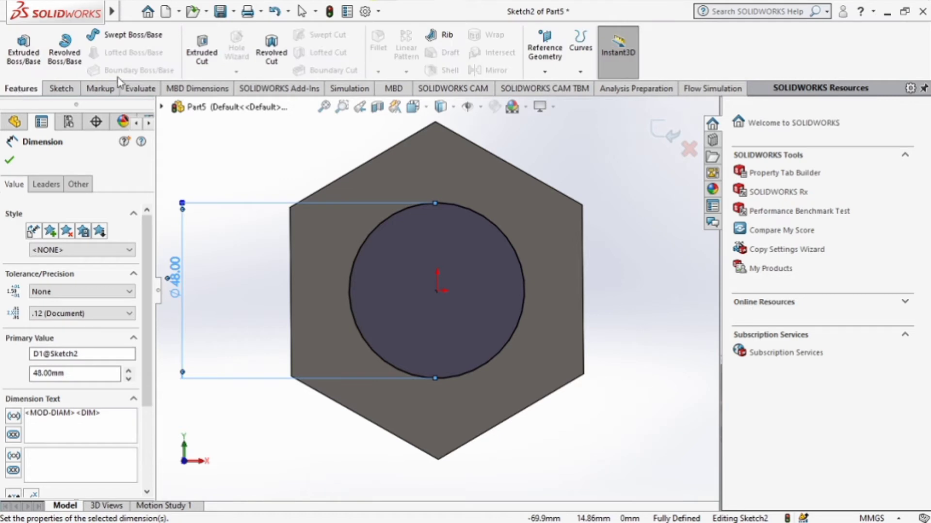
{"action": "left_click", "coordinate": [203, 53]}
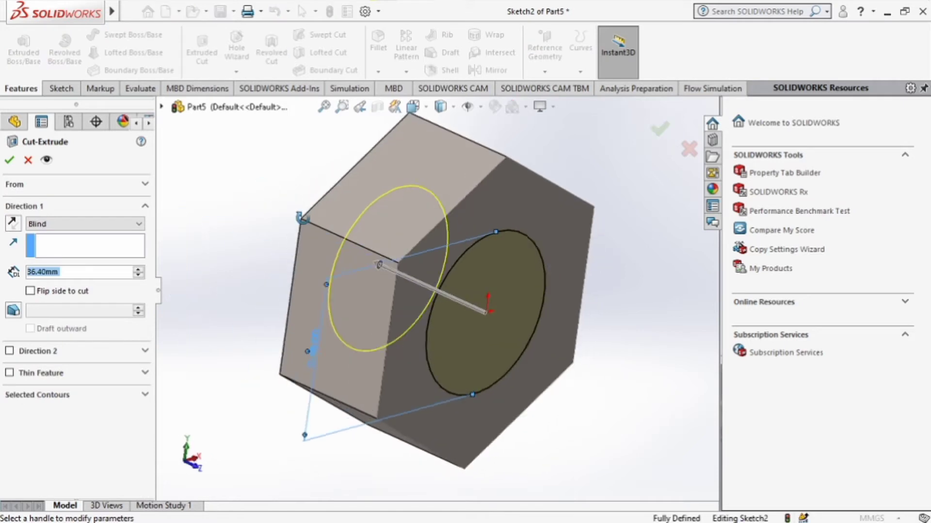
{"action": "left_click_drag", "start_coordinate": [379, 269], "coordinate": [282, 265]}
{"action": "left_click", "coordinate": [9, 160]}
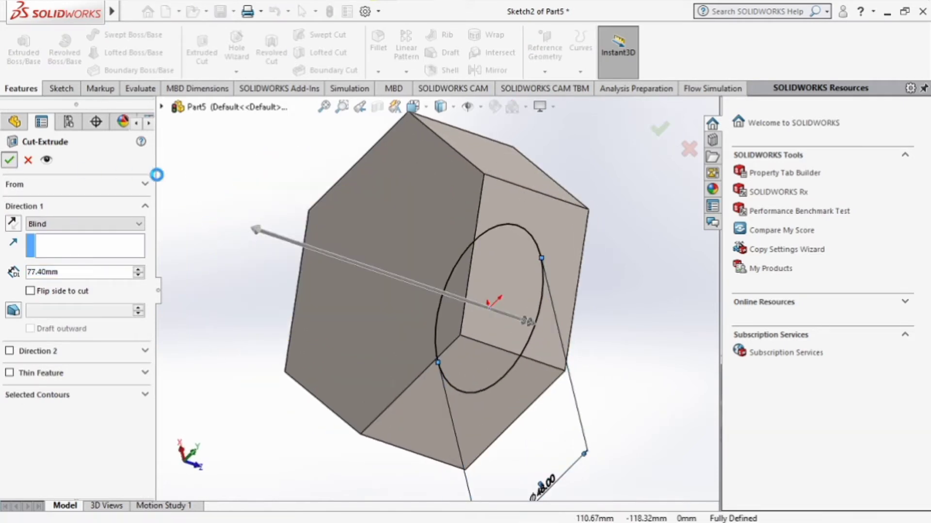
- Sketch a circle about 80 mm in diameter on the nut's front hexagonal face, centred on the origin and touching the hexagon's sides
{"action": "left_click", "coordinate": [263, 186]}
{"action": "middle_click_drag", "start_coordinate": [264, 186], "coordinate": [324, 260]}
{"action": "left_click", "coordinate": [327, 254]}
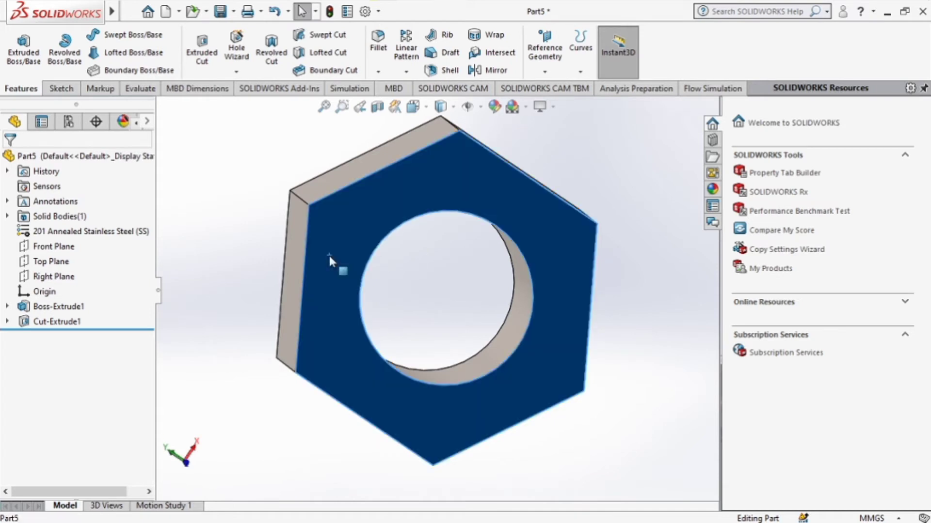
{"action": "right_click", "coordinate": [328, 254]}
{"action": "left_click", "coordinate": [425, 151]}
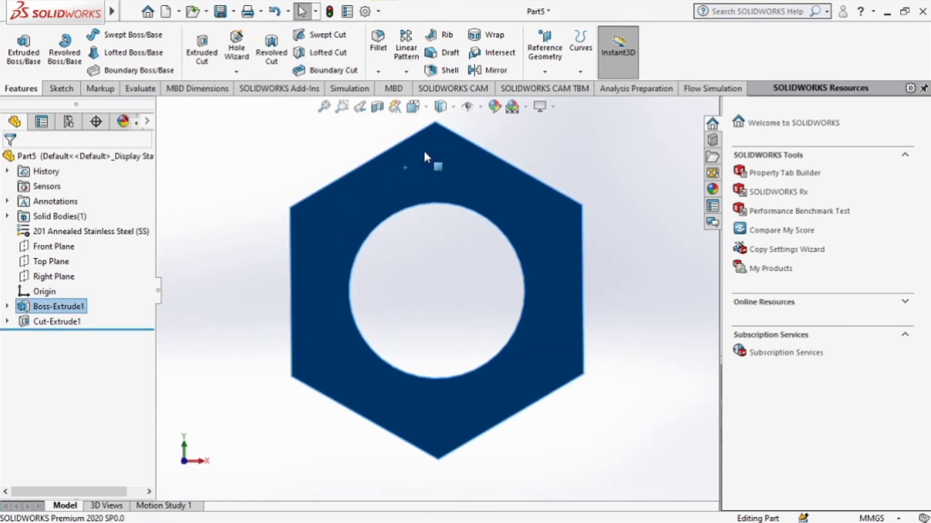
{"action": "left_click", "coordinate": [58, 88]}
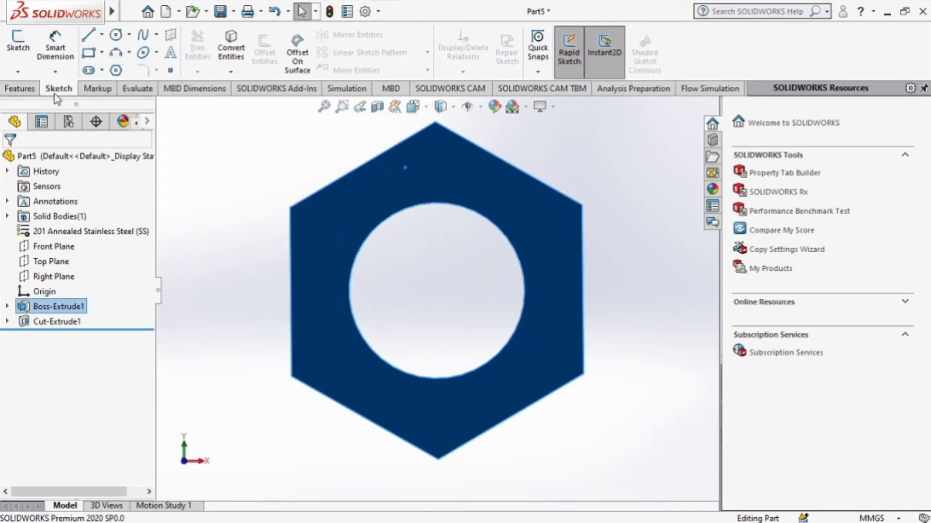
{"action": "left_click", "coordinate": [116, 37]}
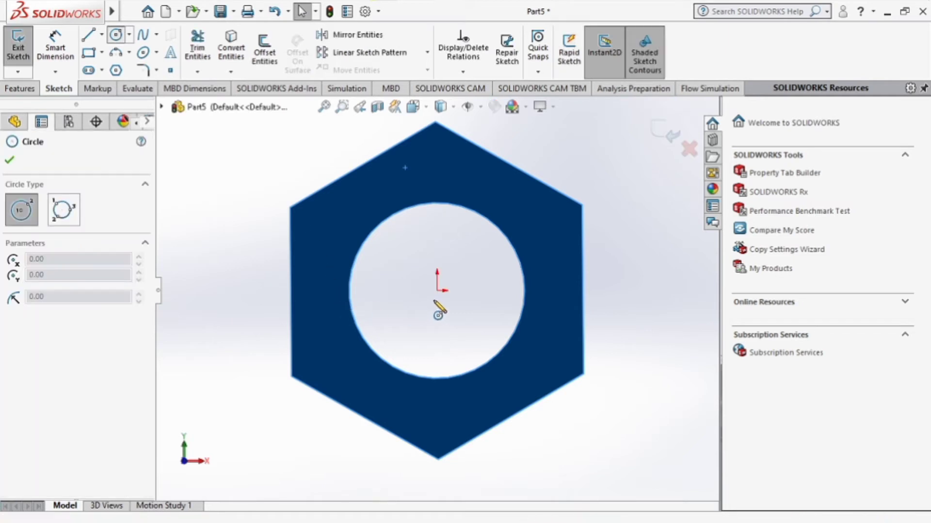
{"action": "left_click", "coordinate": [437, 291]}
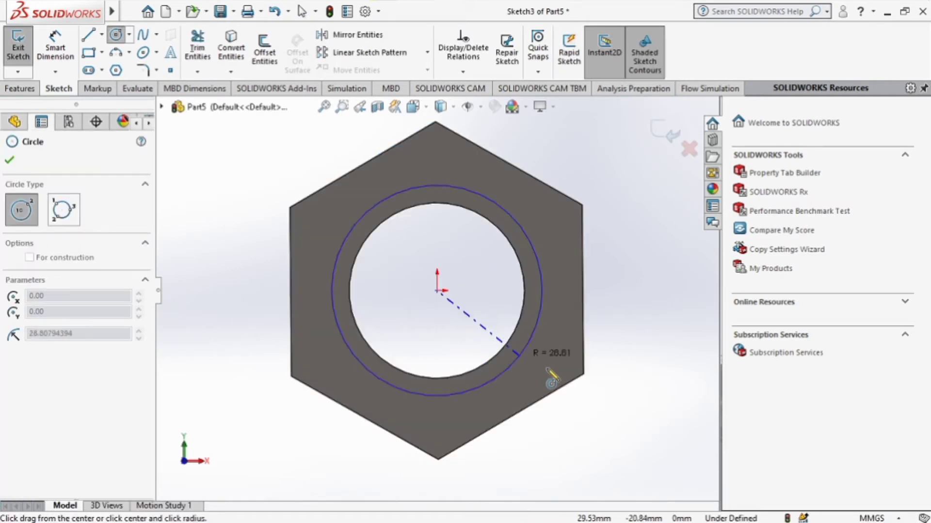
{"action": "left_click", "coordinate": [571, 385]}
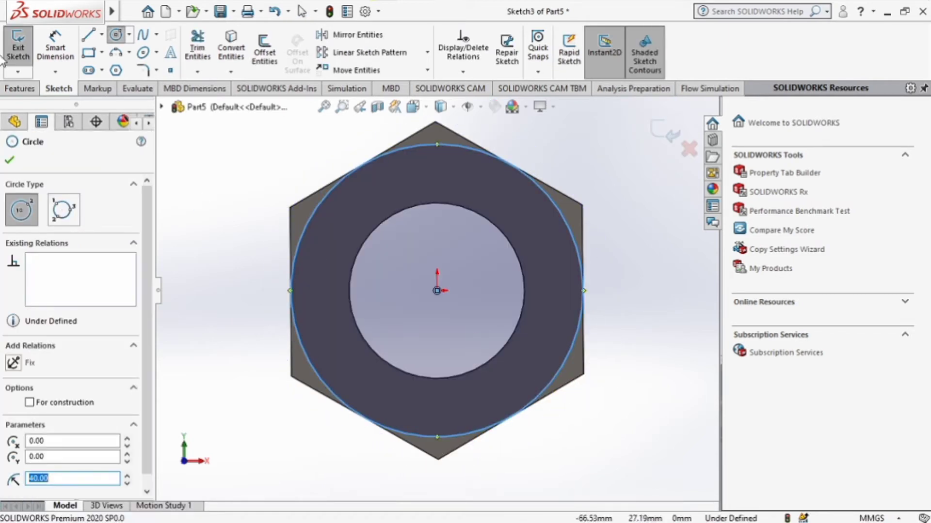
- Dimension the large circle on the nut's front face to a diameter of 80 mm
{"action": "left_click", "coordinate": [58, 55]}
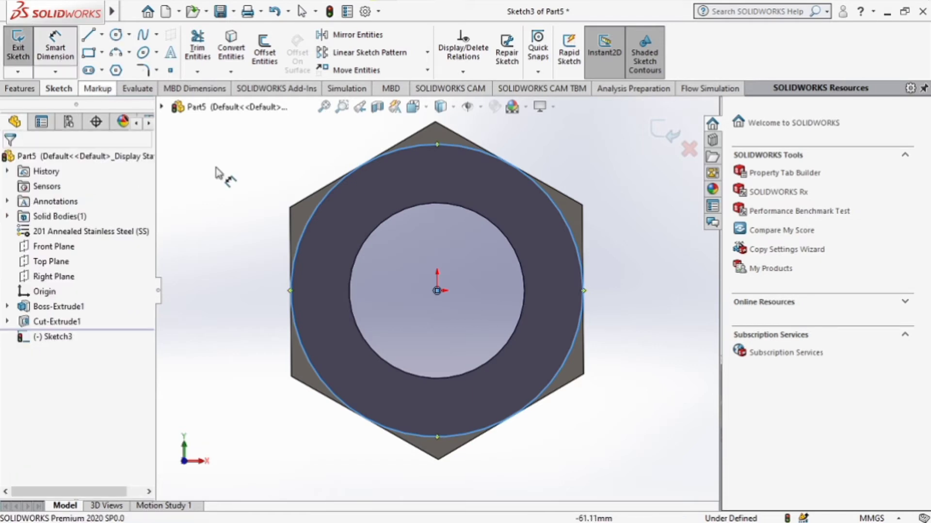
{"action": "left_click", "coordinate": [308, 222]}
{"action": "left_click", "coordinate": [193, 234]}
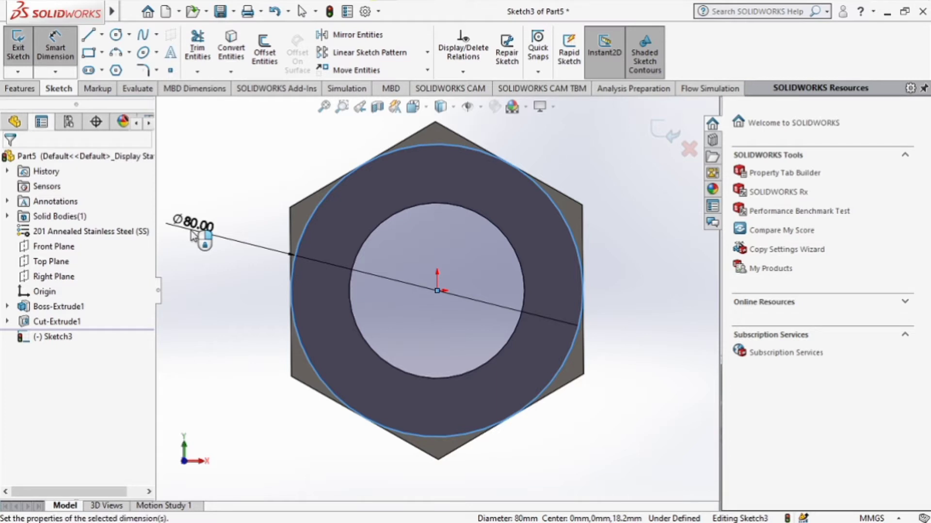
{"action": "left_click", "coordinate": [196, 235]}
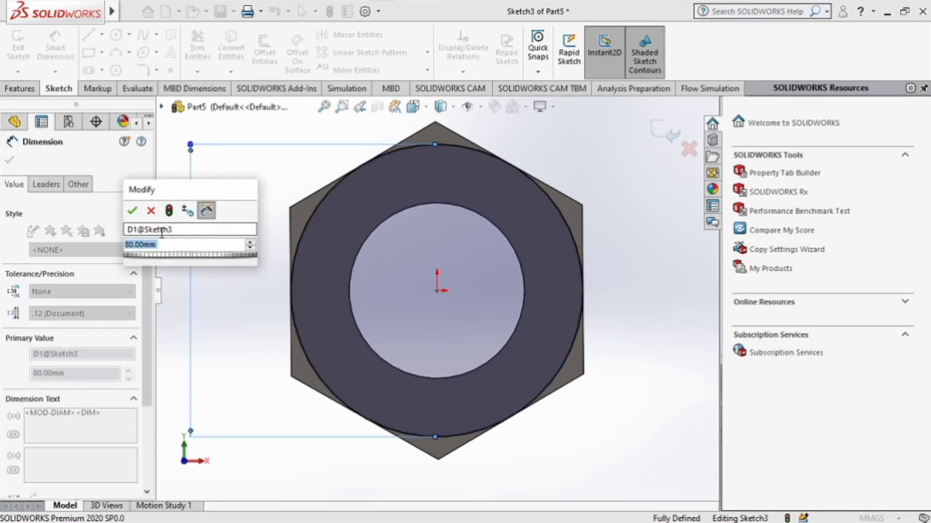
{"action": "left_click", "coordinate": [132, 210]}
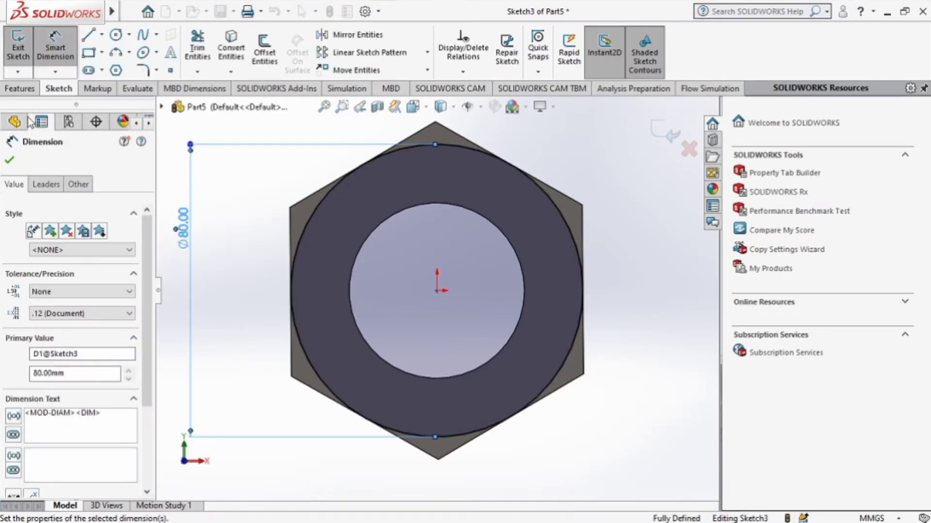
- Chamfer the nut's front corners with a blind extruded cut of the 80 mm circle, 87.4 mm deep, side to cut flipped, 45° draft
{"action": "left_click", "coordinate": [22, 89]}
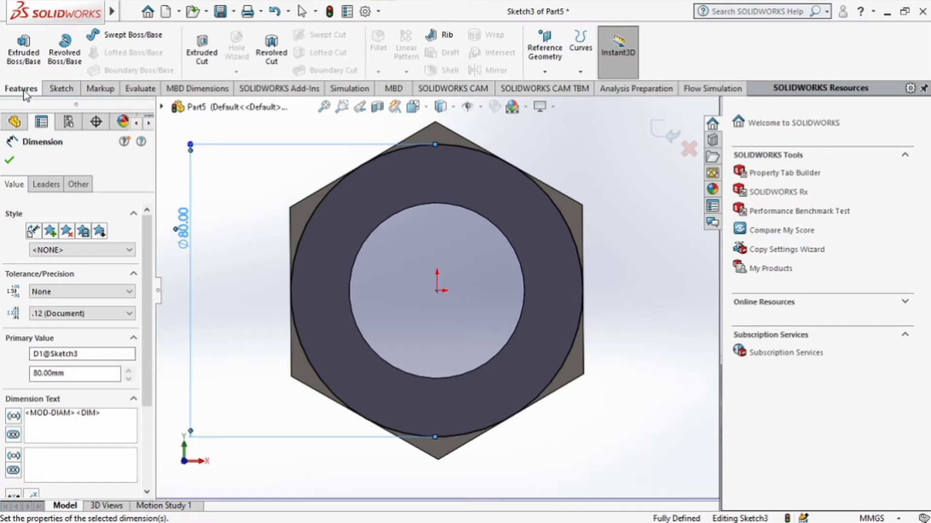
{"action": "left_click", "coordinate": [202, 54]}
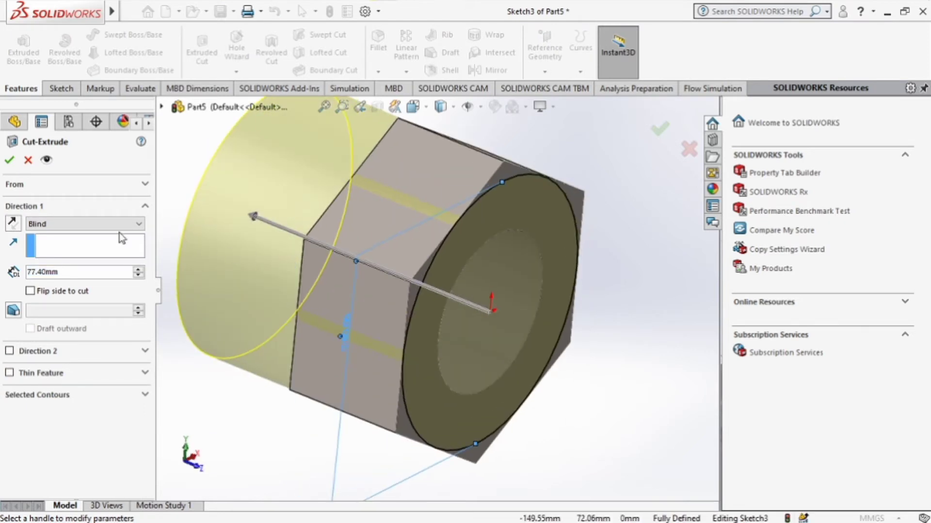
{"action": "left_click", "coordinate": [13, 223]}
{"action": "left_click", "coordinate": [14, 225]}
{"action": "left_click", "coordinate": [14, 312]}
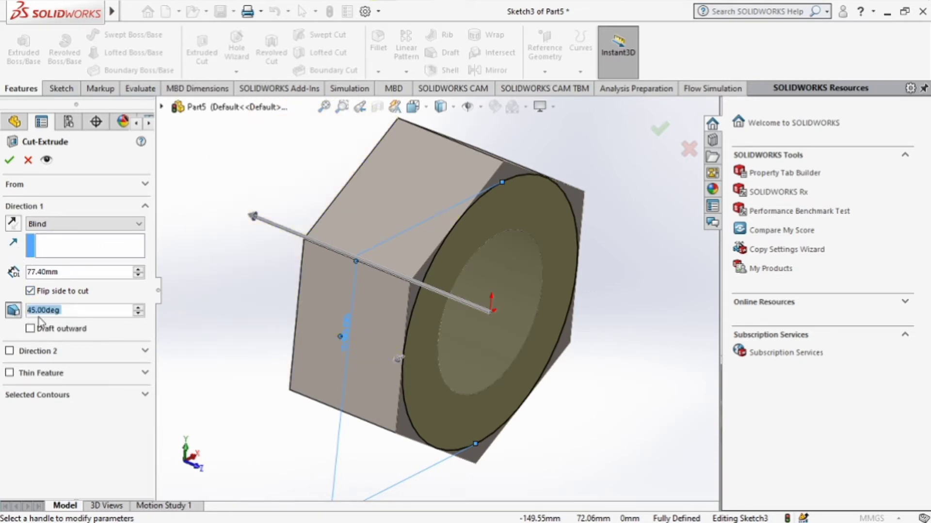
{"action": "middle_click_drag", "start_coordinate": [306, 191], "coordinate": [249, 157]}
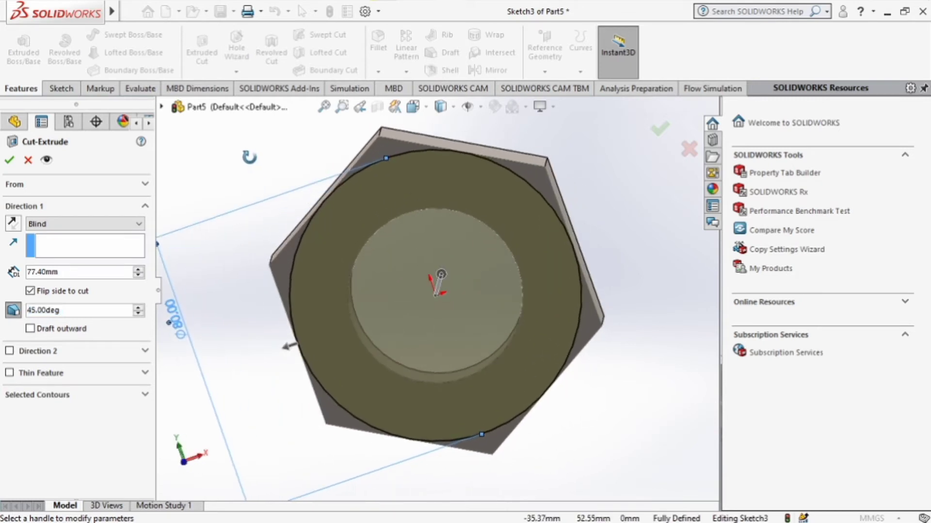
{"action": "left_click", "coordinate": [138, 270]}
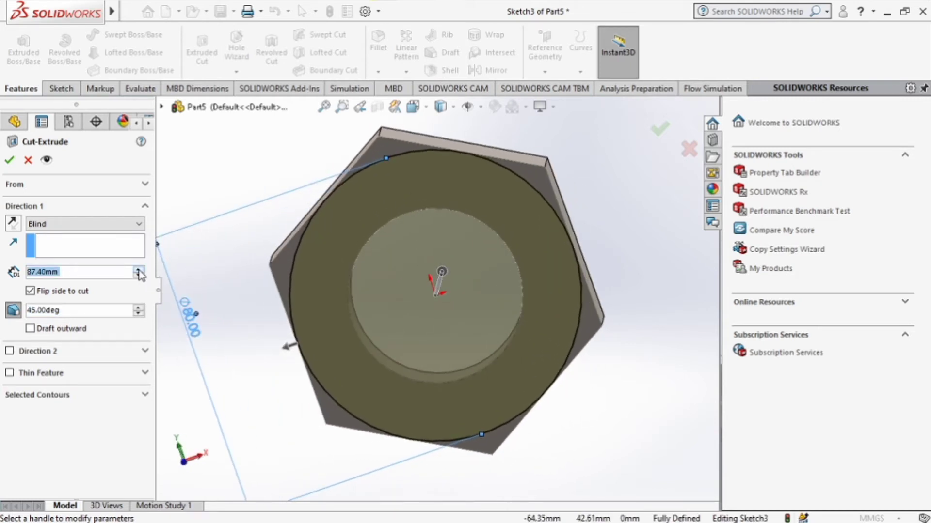
{"action": "left_click", "coordinate": [9, 160]}
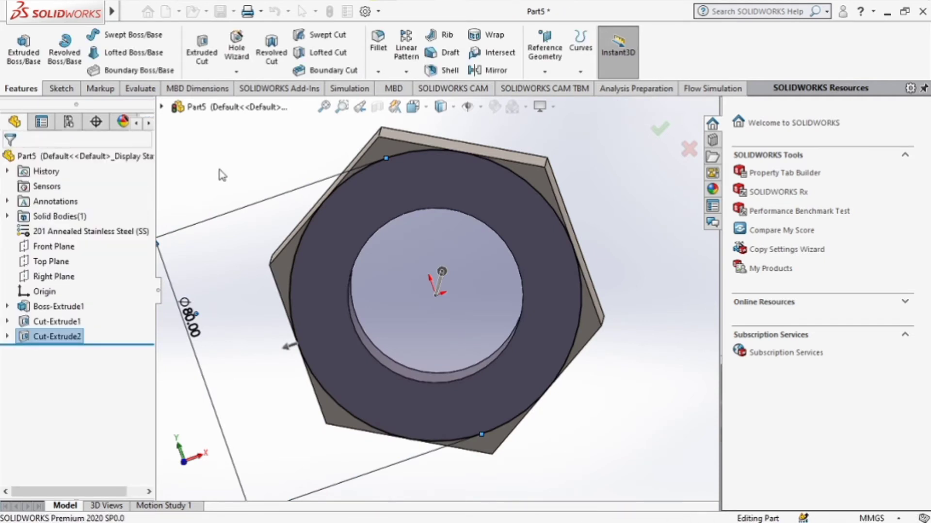
- Mirror the drafted corner cut about the Front Plane to the nut's opposite side
{"action": "middle_click_drag", "start_coordinate": [220, 171], "coordinate": [260, 270]}
{"action": "left_click", "coordinate": [406, 72]}
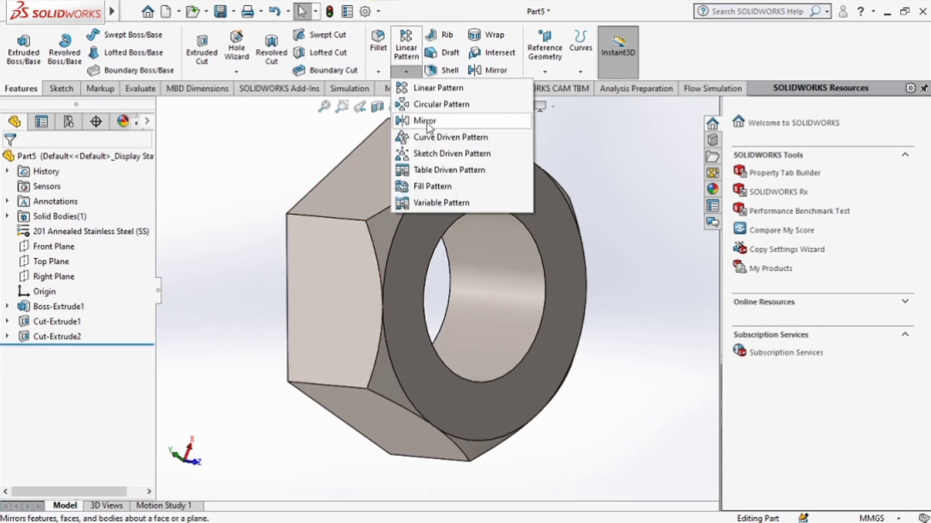
{"action": "left_click", "coordinate": [265, 170]}
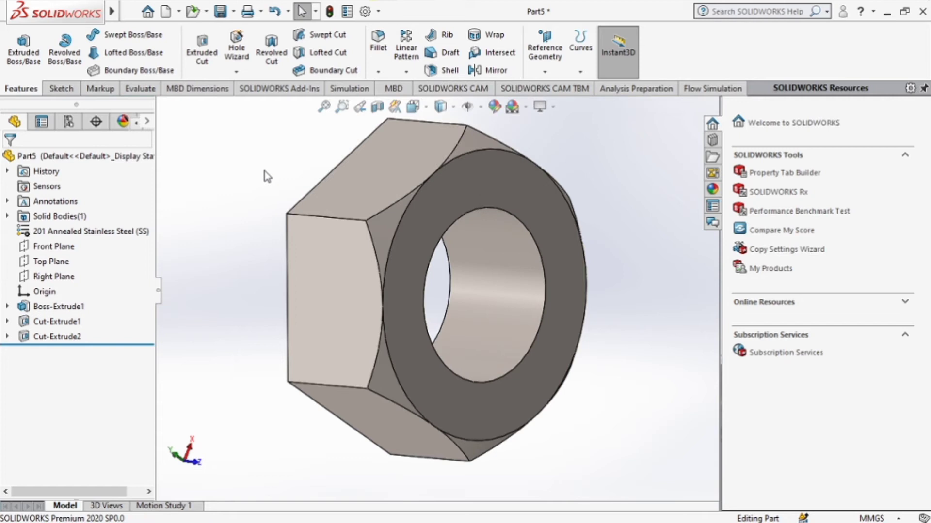
{"action": "left_click", "coordinate": [408, 74]}
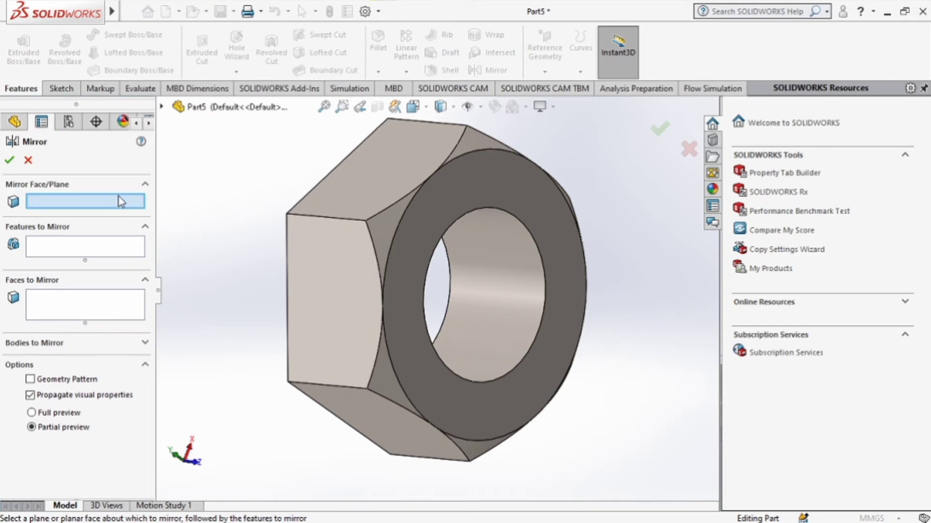
{"action": "left_click", "coordinate": [163, 107]}
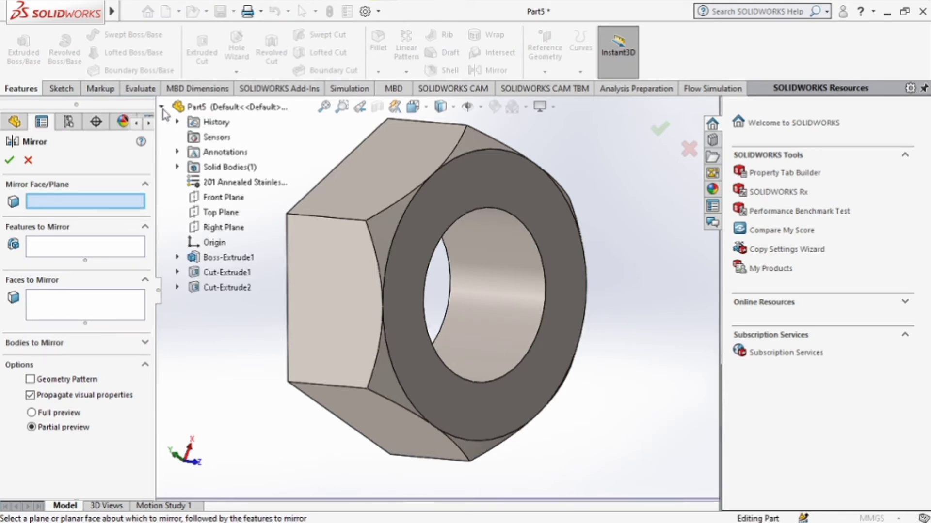
{"action": "left_click", "coordinate": [218, 200]}
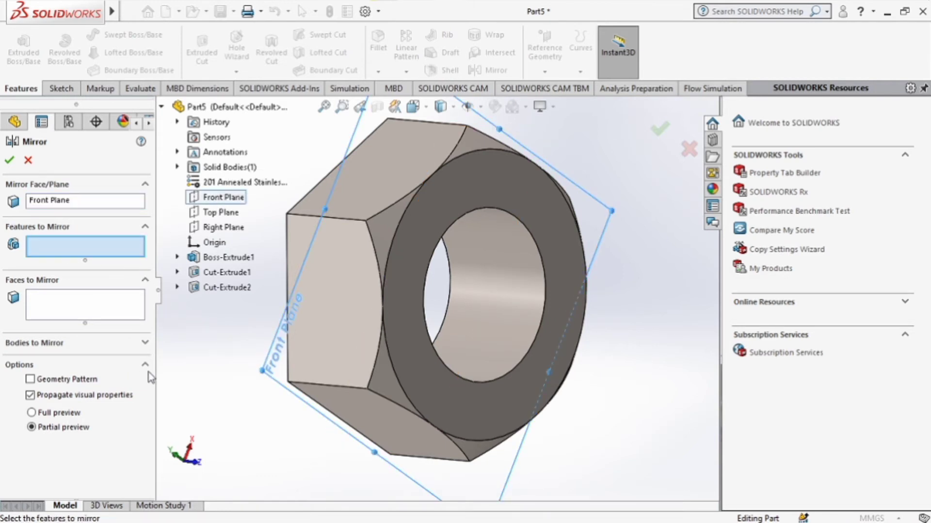
{"action": "left_click", "coordinate": [385, 234]}
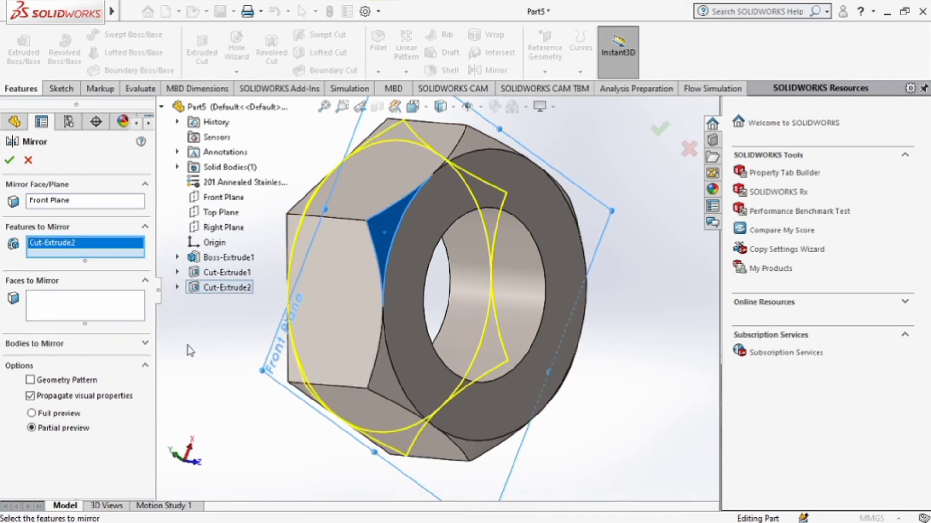
{"action": "middle_click_drag", "start_coordinate": [190, 351], "coordinate": [241, 347]}
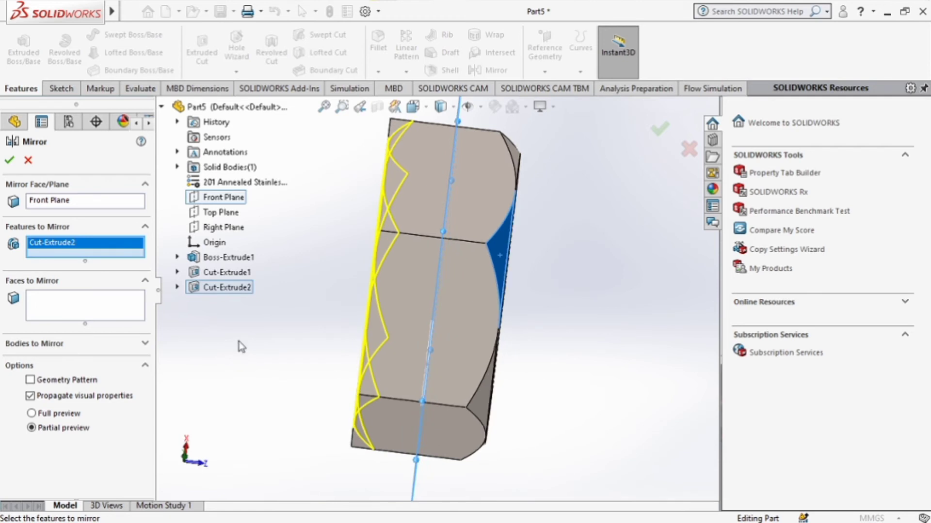
{"action": "left_click", "coordinate": [161, 105]}
{"action": "middle_click_drag", "start_coordinate": [237, 232], "coordinate": [282, 269]}
{"action": "middle_click_drag", "start_coordinate": [342, 353], "coordinate": [284, 329]}
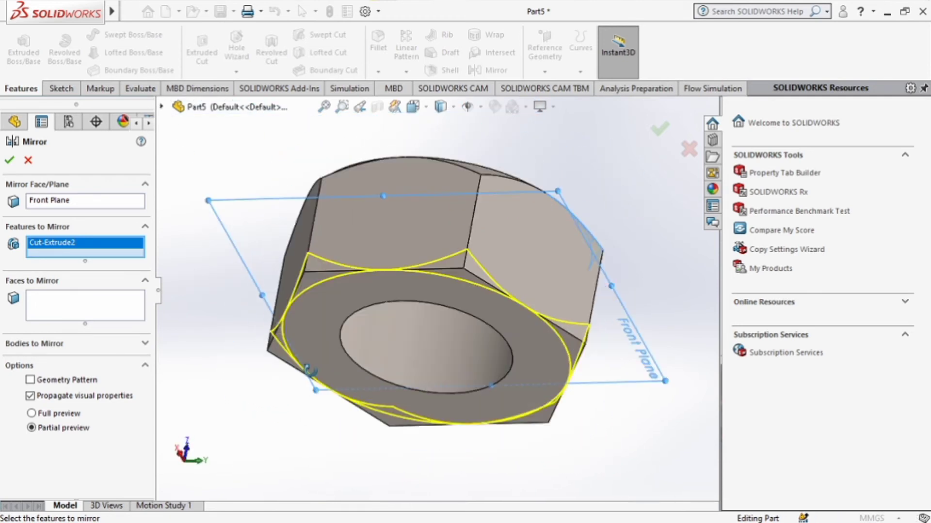
{"action": "left_click", "coordinate": [9, 160]}
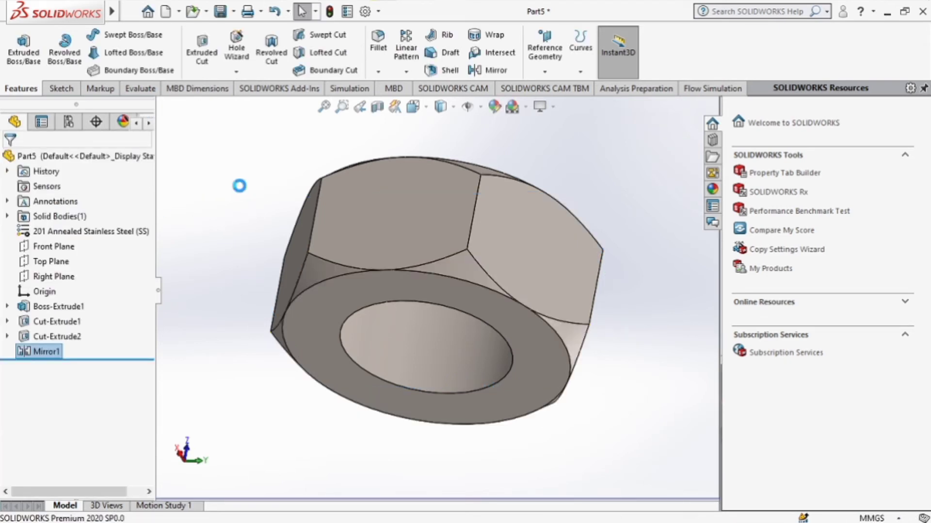
- Start a Metric Tap M100x6.0 cut thread on the circular edge of the nut's hole and make it left-hand
{"action": "middle_click_drag", "start_coordinate": [254, 199], "coordinate": [420, 465]}
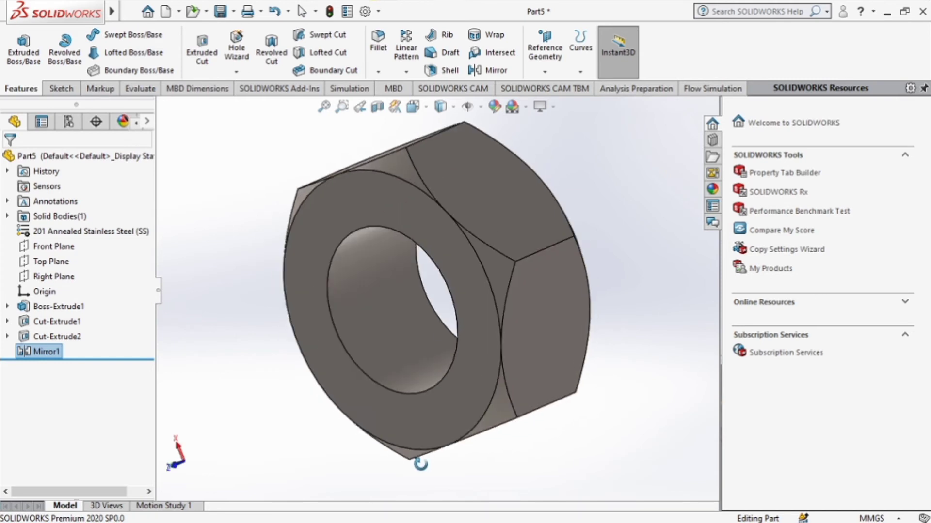
{"action": "left_click", "coordinate": [236, 72]}
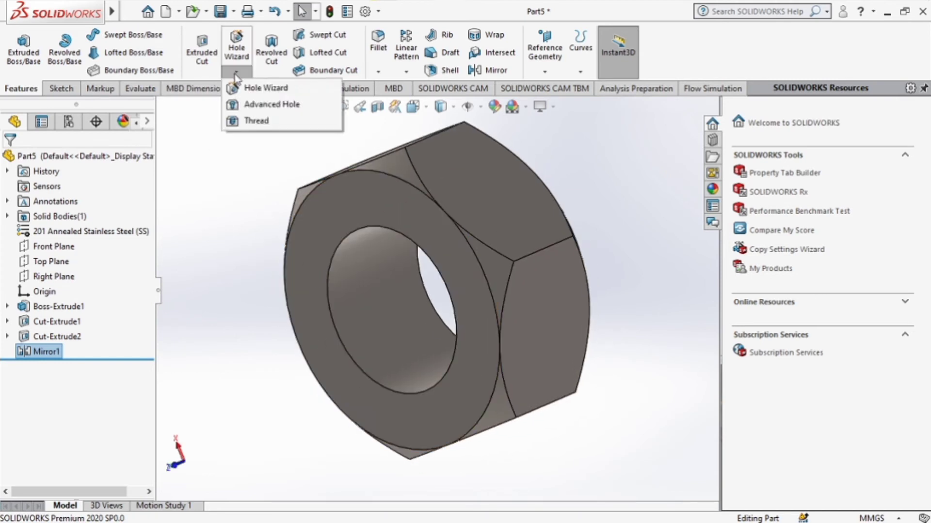
{"action": "left_click", "coordinate": [251, 122]}
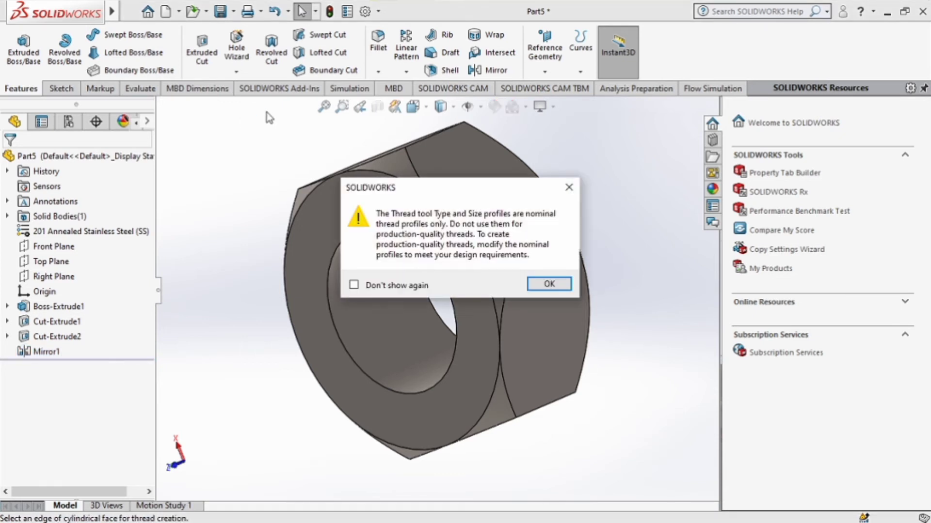
{"action": "left_click", "coordinate": [549, 285]}
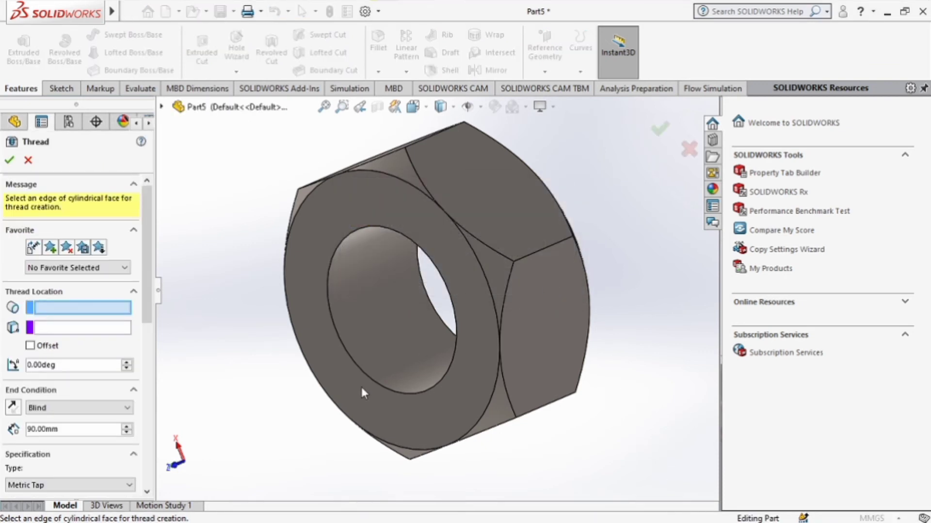
{"action": "scroll", "coordinate": [359, 368], "scroll_direction": "down", "scroll_amount": 5}
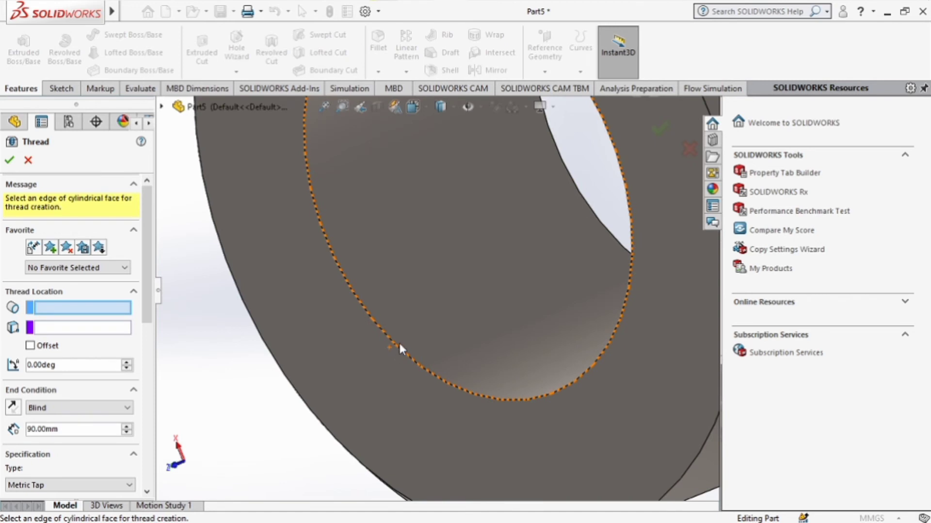
{"action": "left_click", "coordinate": [398, 345]}
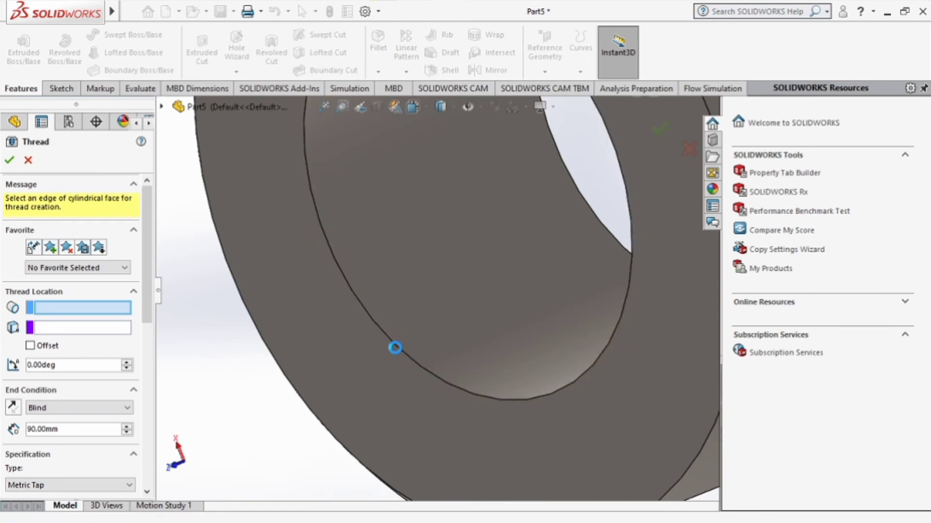
{"action": "scroll", "coordinate": [395, 348], "scroll_direction": "up", "scroll_amount": 8}
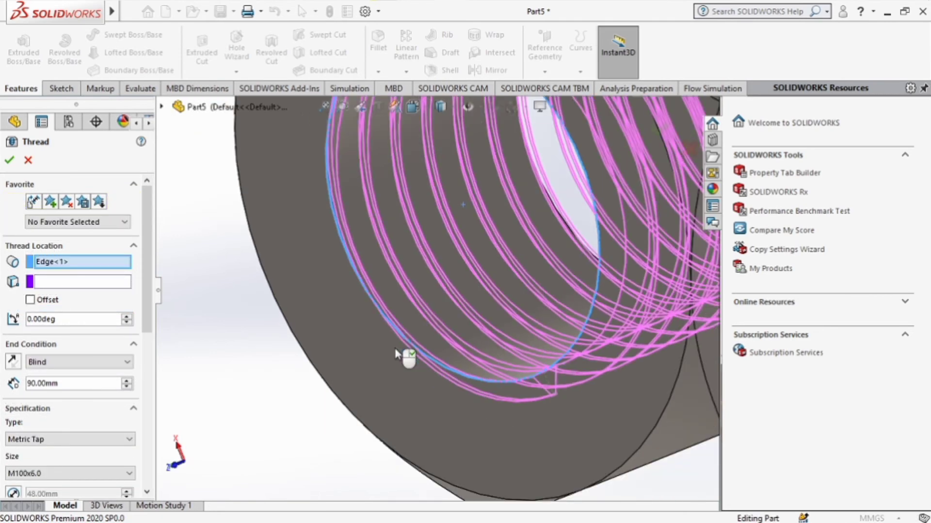
{"action": "scroll", "coordinate": [395, 348], "scroll_direction": "up", "scroll_amount": 3}
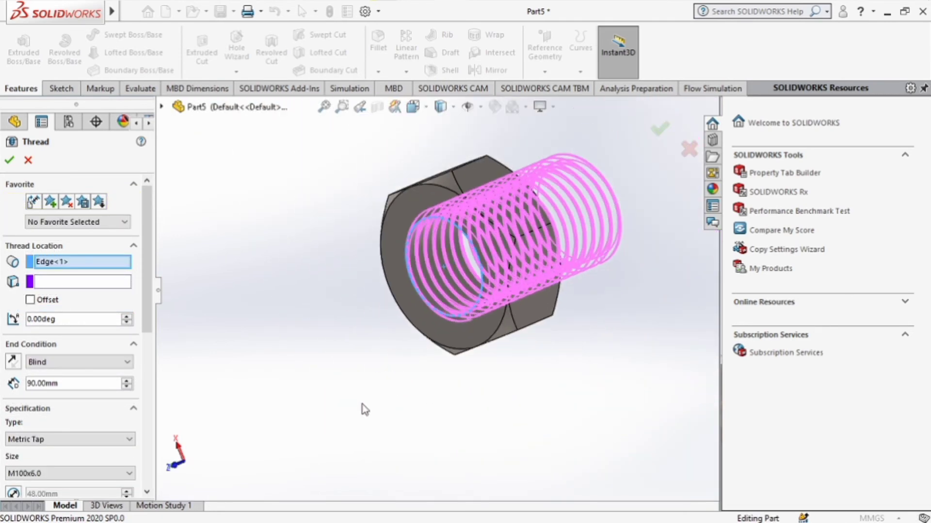
{"action": "middle_click_drag", "start_coordinate": [363, 409], "coordinate": [308, 422]}
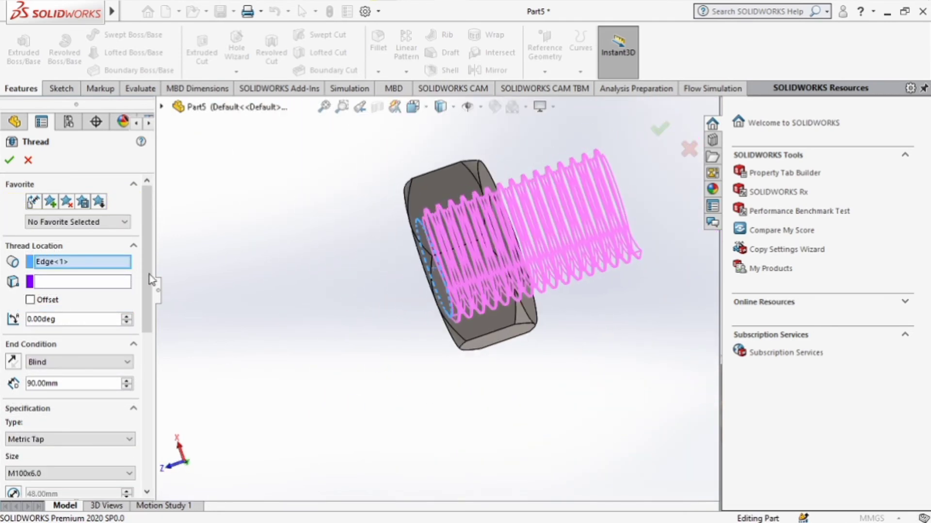
{"action": "left_click_drag", "start_coordinate": [150, 277], "coordinate": [150, 407]}
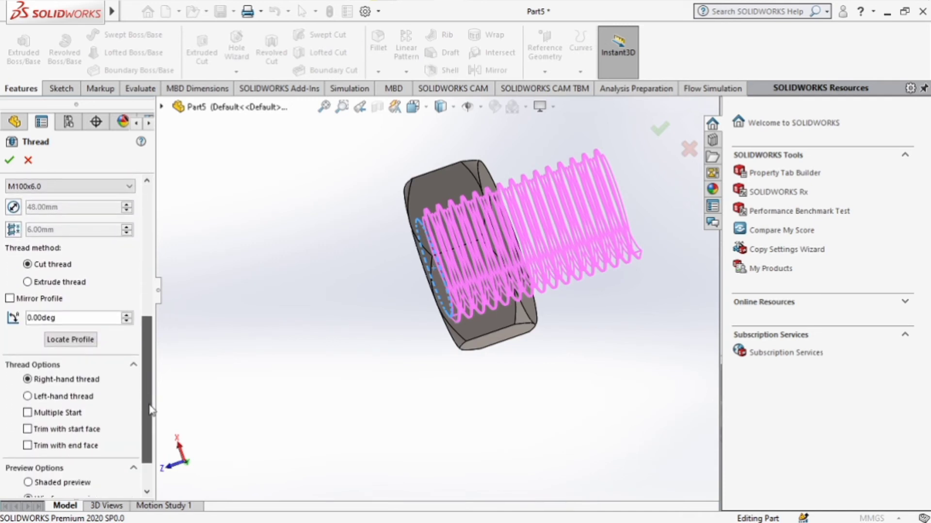
{"action": "left_click", "coordinate": [28, 397]}
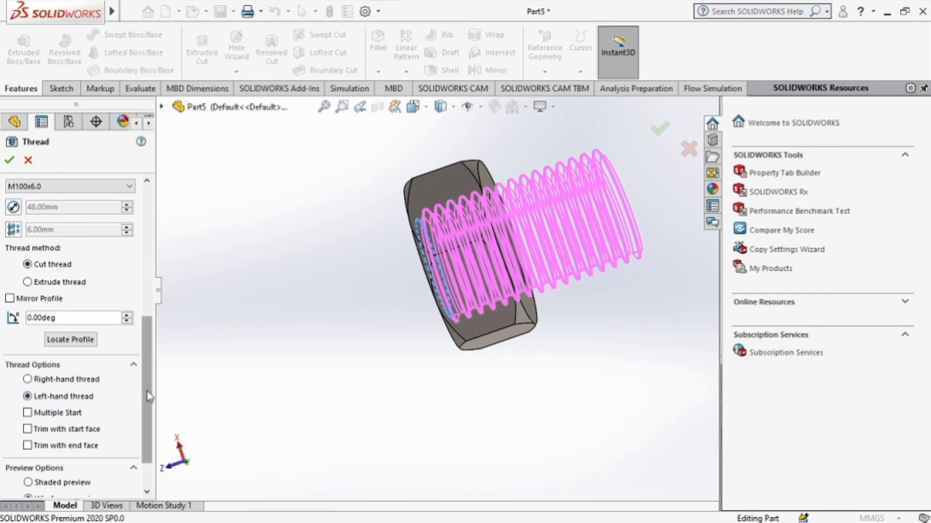
- Offset the thread's start 35 mm outward from the hole edge with the offset direction reversed, and create the 90 mm blind thread
{"action": "left_click_drag", "start_coordinate": [150, 395], "coordinate": [161, 297]}
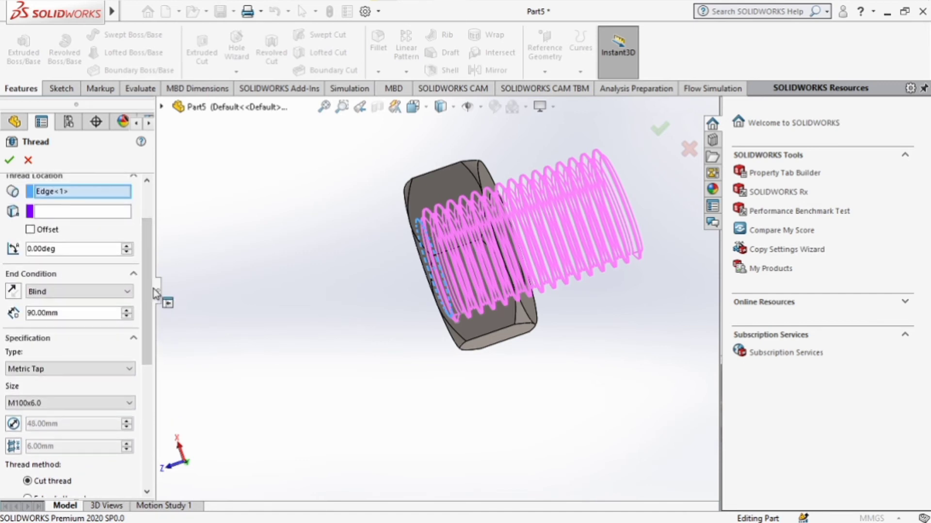
{"action": "left_click", "coordinate": [30, 230]}
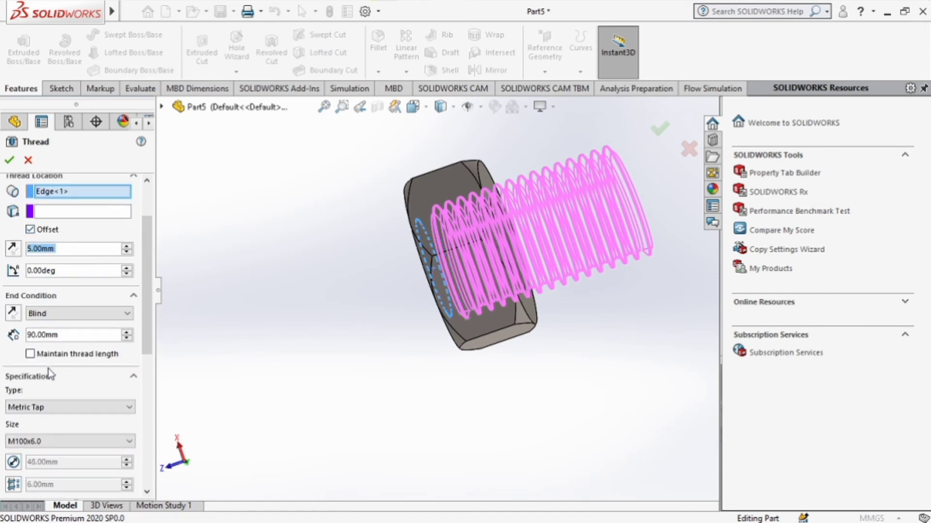
{"action": "left_click", "coordinate": [127, 246]}
{"action": "left_click", "coordinate": [126, 253]}
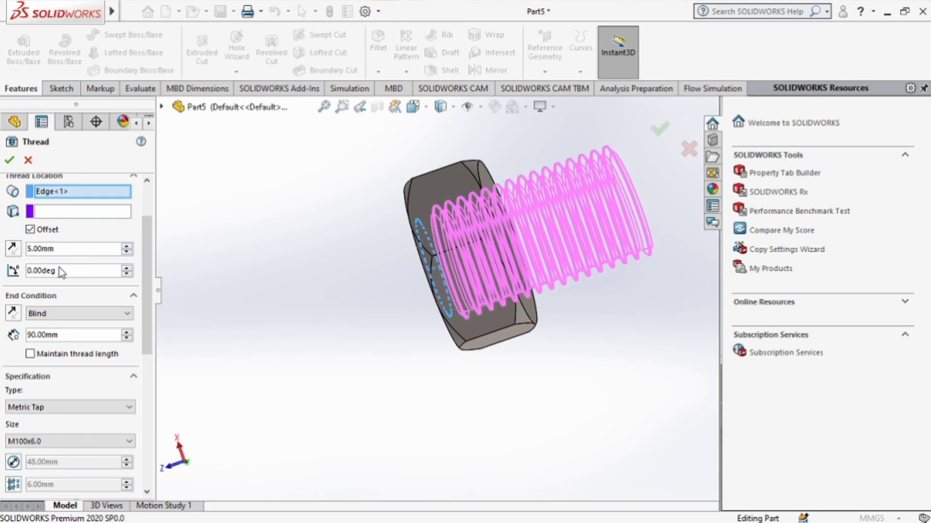
{"action": "left_click", "coordinate": [12, 250]}
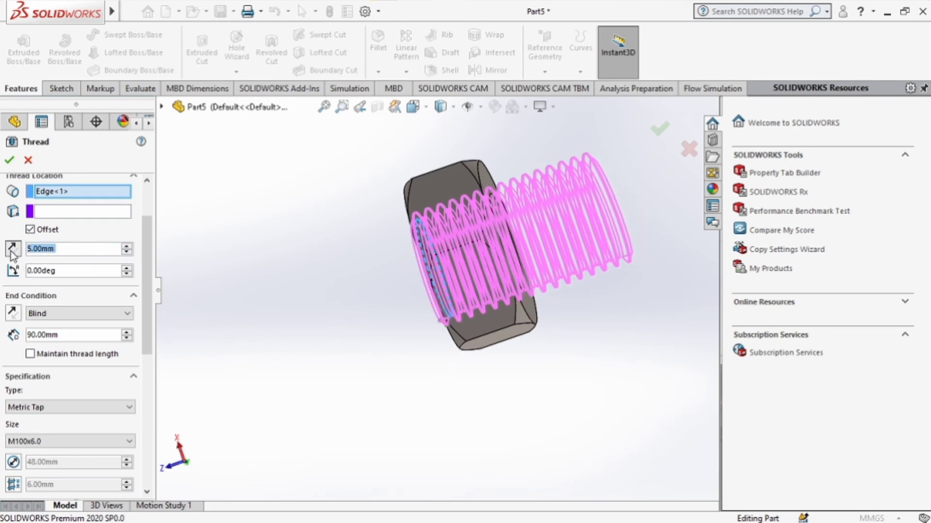
{"action": "left_click", "coordinate": [127, 246]}
{"action": "left_click", "coordinate": [127, 246]}
{"action": "left_click", "coordinate": [127, 246]}
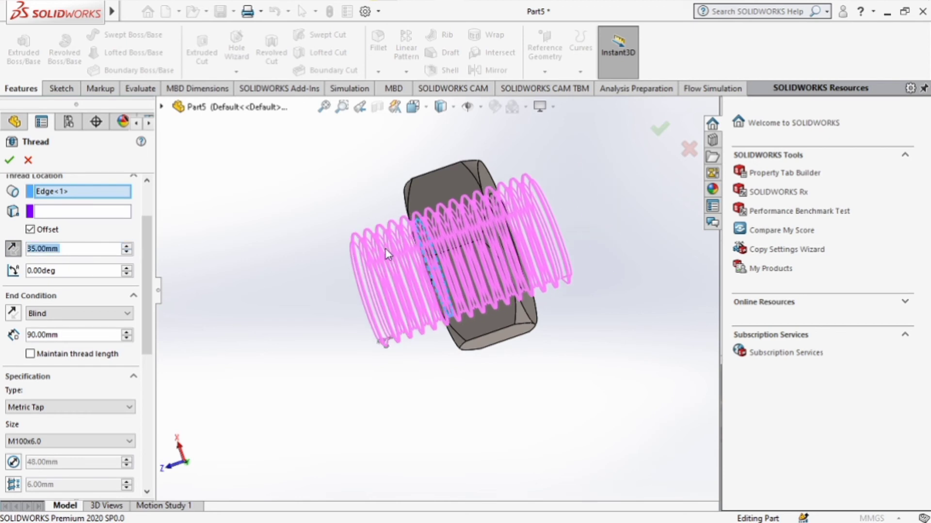
{"action": "middle_click_drag", "start_coordinate": [373, 255], "coordinate": [469, 341]}
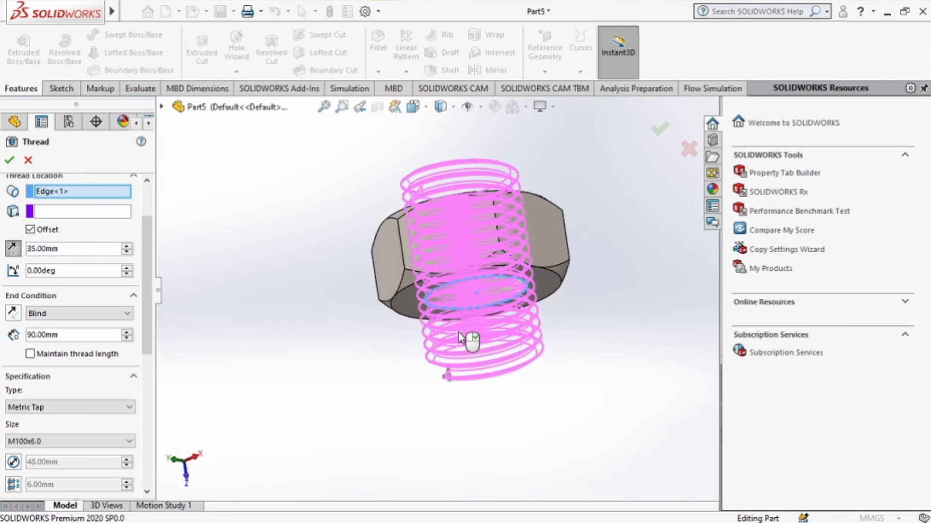
{"action": "left_click", "coordinate": [9, 159]}
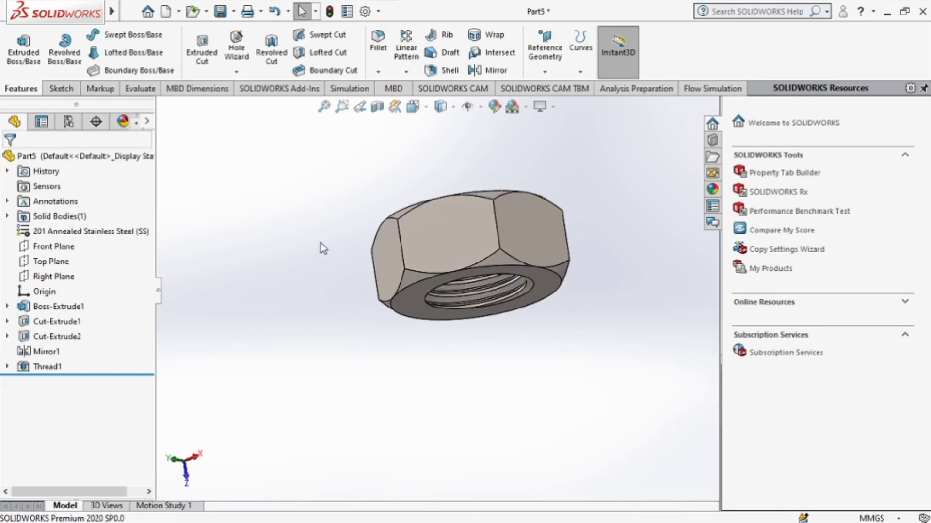
- Examine the thread cut inside the nut's hole up close and from several angles
{"action": "middle_click_drag", "start_coordinate": [322, 247], "coordinate": [381, 318]}
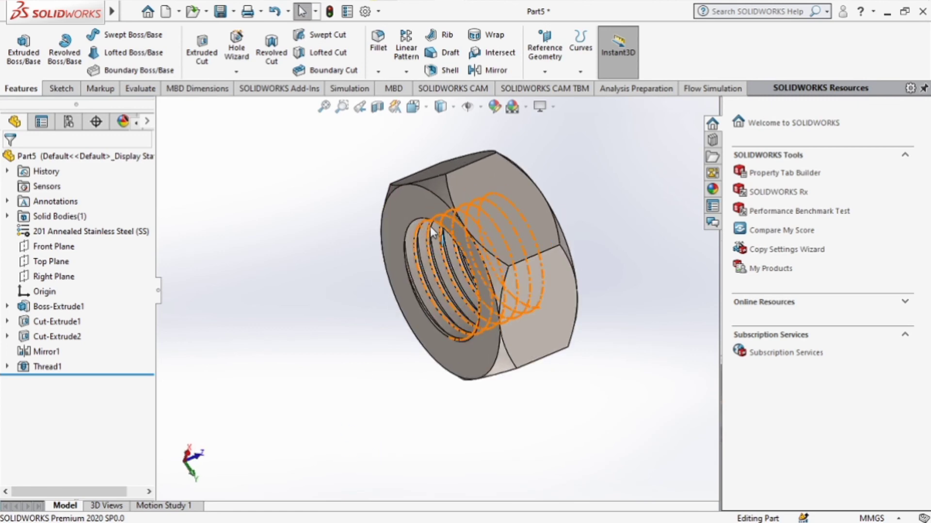
{"action": "scroll", "coordinate": [458, 292], "scroll_direction": "down", "scroll_amount": 8}
{"action": "scroll", "coordinate": [410, 299], "scroll_direction": "up", "scroll_amount": 10}
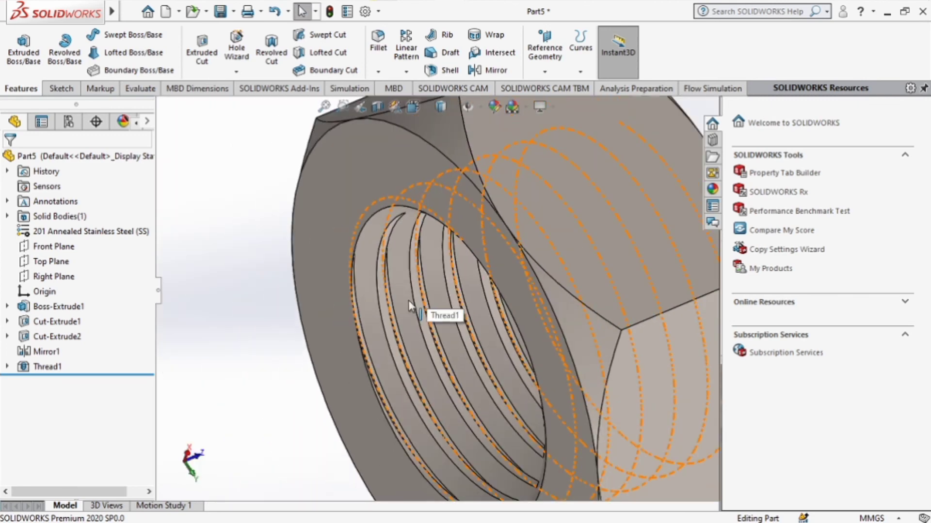
{"action": "middle_click_drag", "start_coordinate": [568, 260], "coordinate": [380, 370]}
{"action": "scroll", "coordinate": [428, 292], "scroll_direction": "down", "scroll_amount": 6}
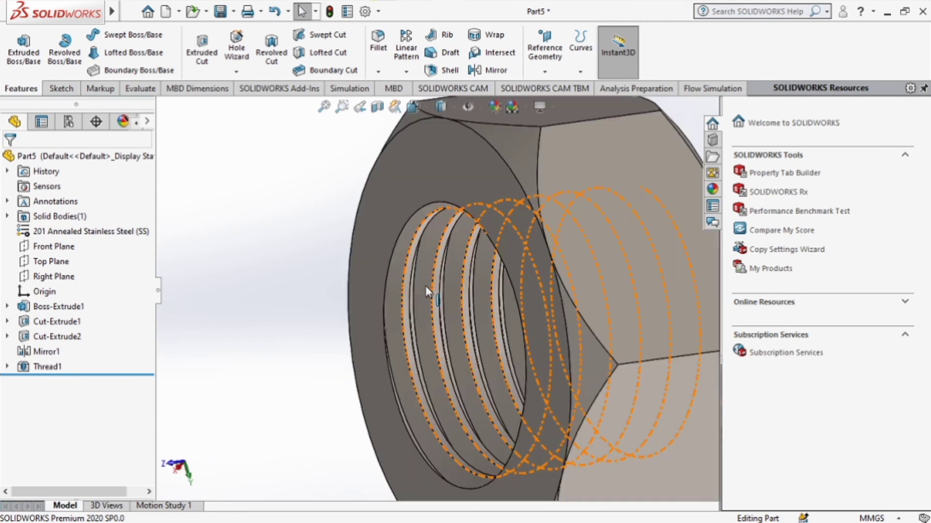
{"action": "scroll", "coordinate": [353, 345], "scroll_direction": "up", "scroll_amount": 6}
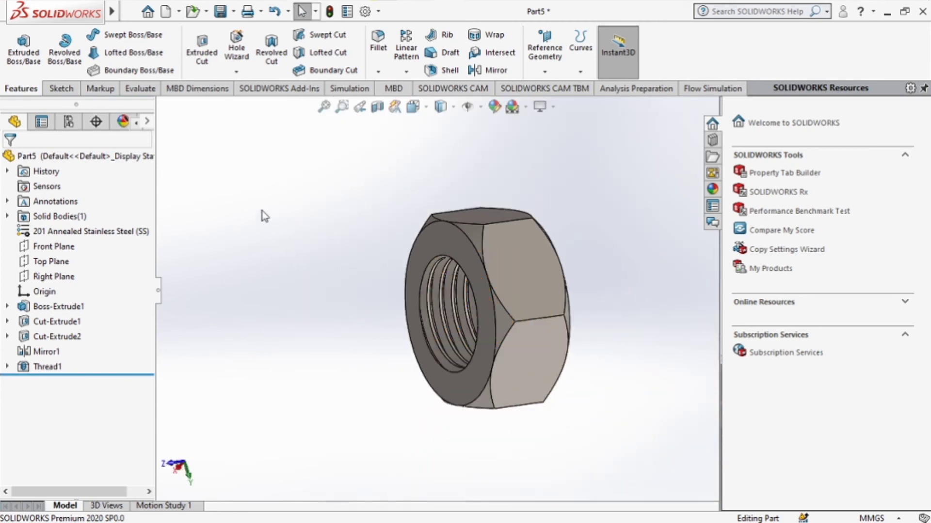
{"action": "middle_click_drag", "start_coordinate": [261, 214], "coordinate": [354, 373]}
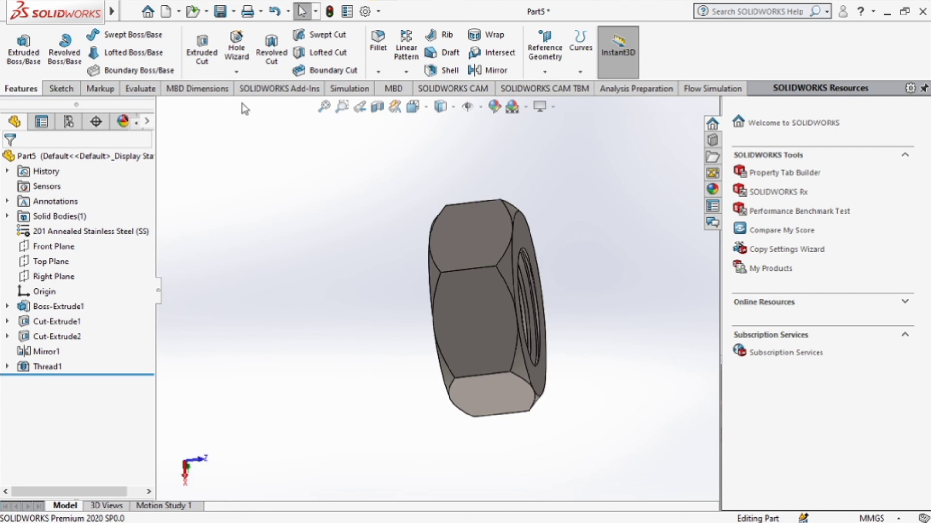
- Save the part in Documents as SOLIDWORKS 2020 NUT, rebuilding the document before saving
{"action": "left_click", "coordinate": [233, 12]}
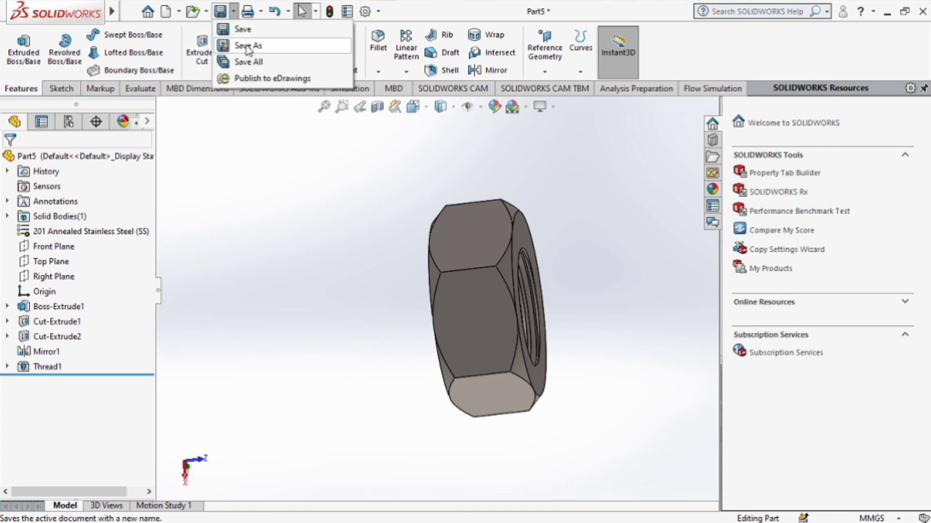
{"action": "left_click", "coordinate": [247, 45]}
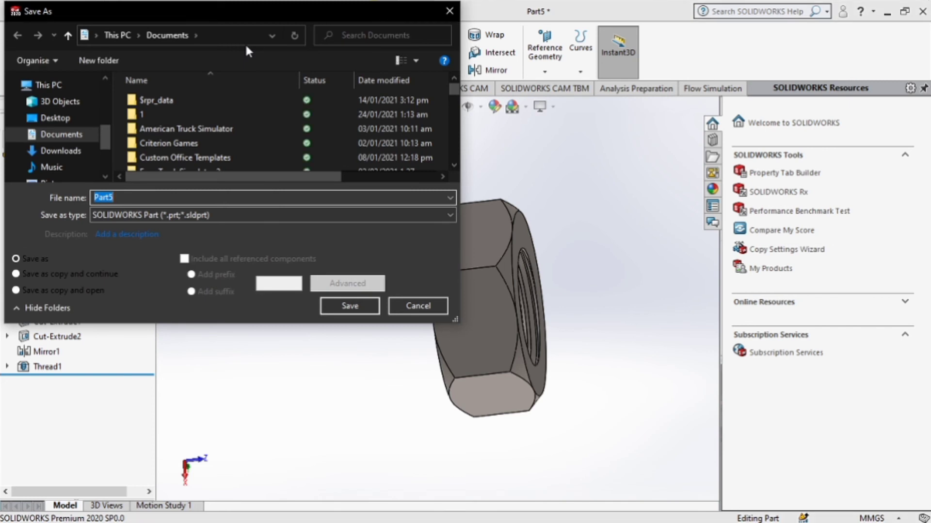
{"action": "type", "text": "s"}
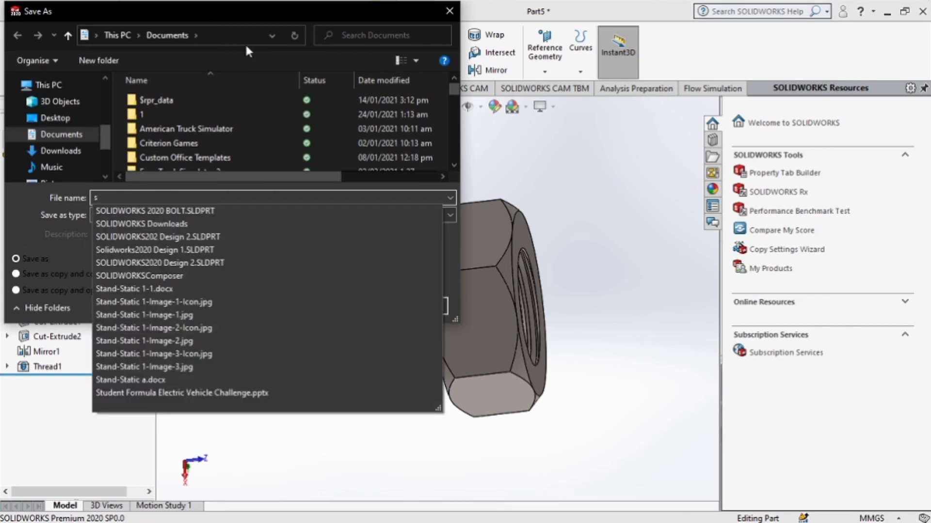
{"action": "type", "text": "S"}
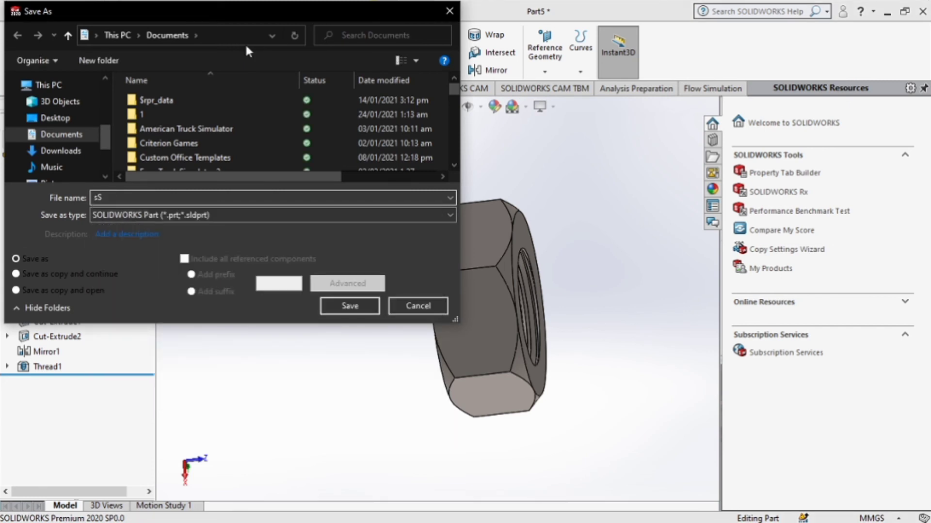
{"action": "type", "text": "SOLI"}
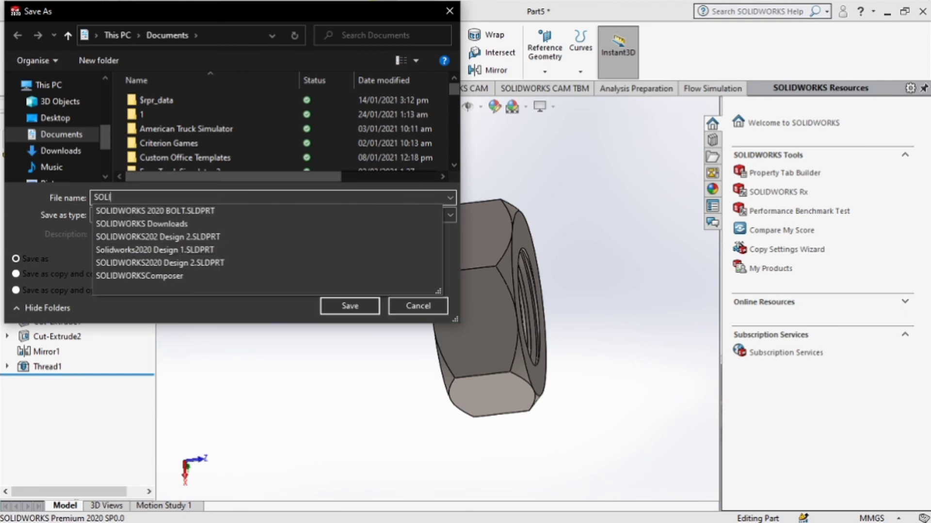
{"action": "type", "text": "DWORKS 29"}
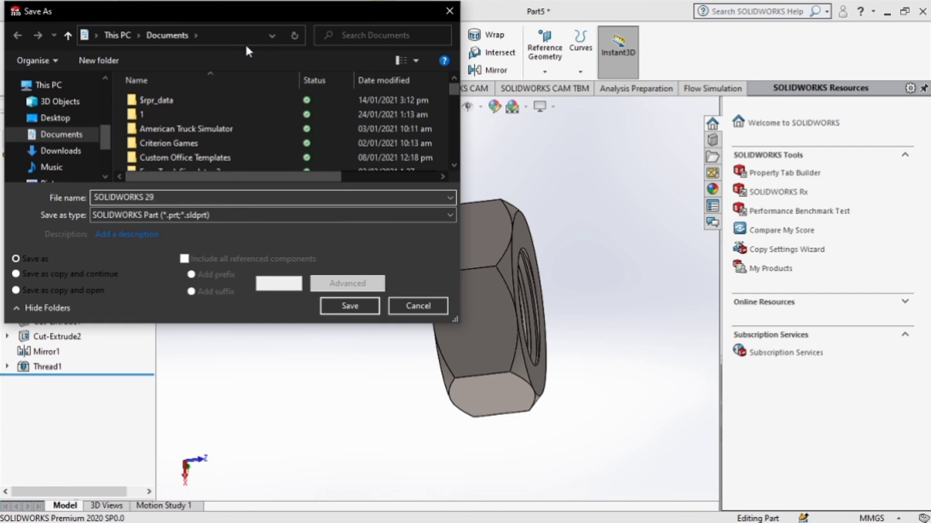
{"action": "key", "text": "BackSpace"}
{"action": "type", "text": "020 "}
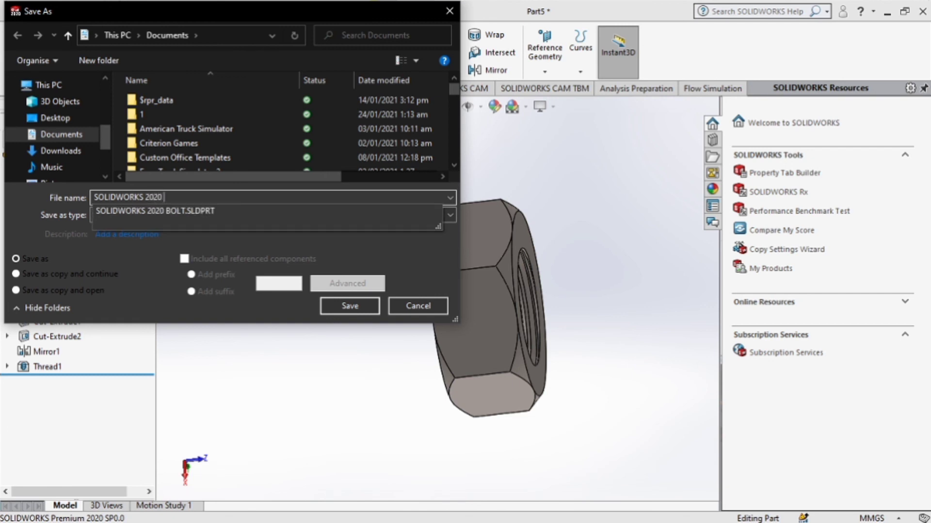
{"action": "type", "text": "NUT"}
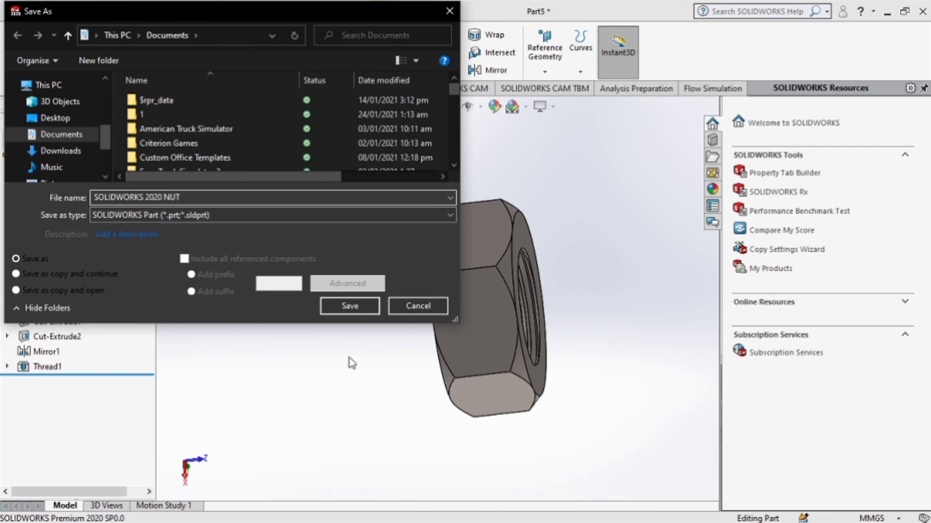
{"action": "left_click", "coordinate": [349, 305]}
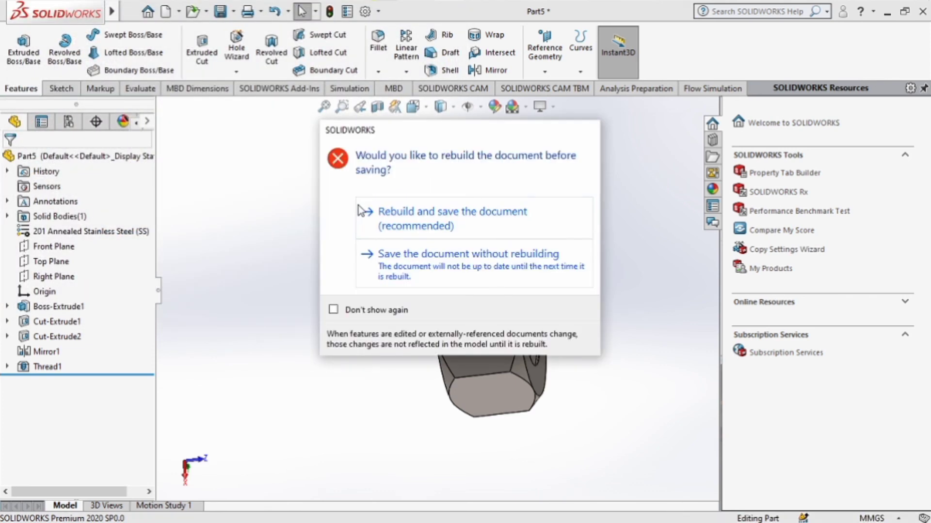
{"action": "left_click", "coordinate": [435, 218]}
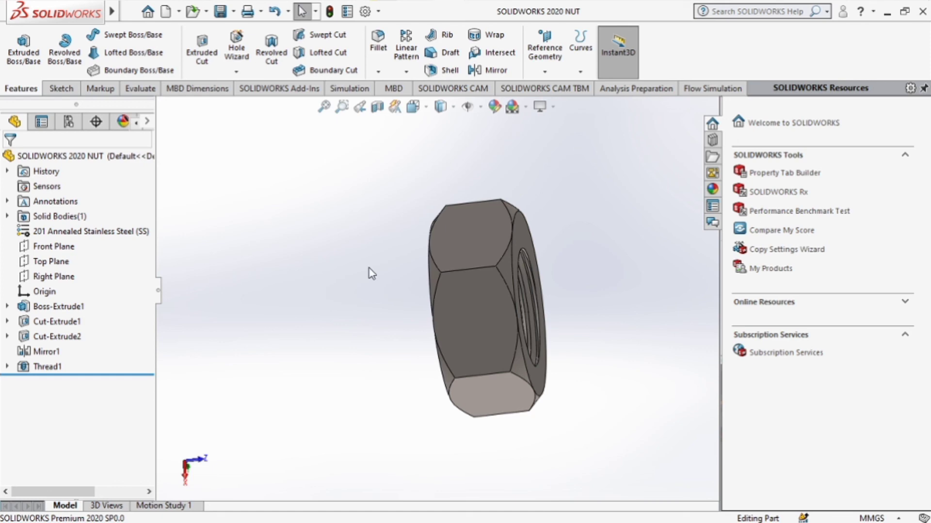
{"action": "middle_click_drag", "start_coordinate": [371, 273], "coordinate": [328, 384]}
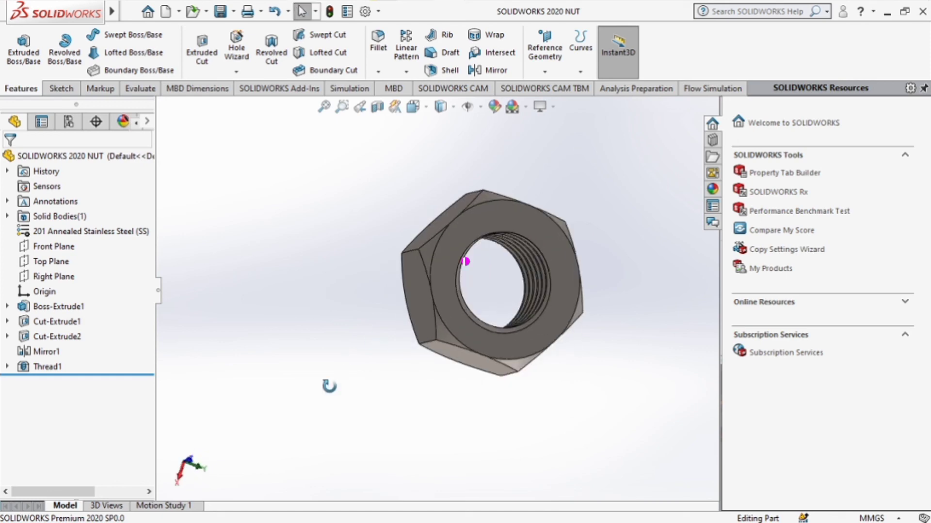